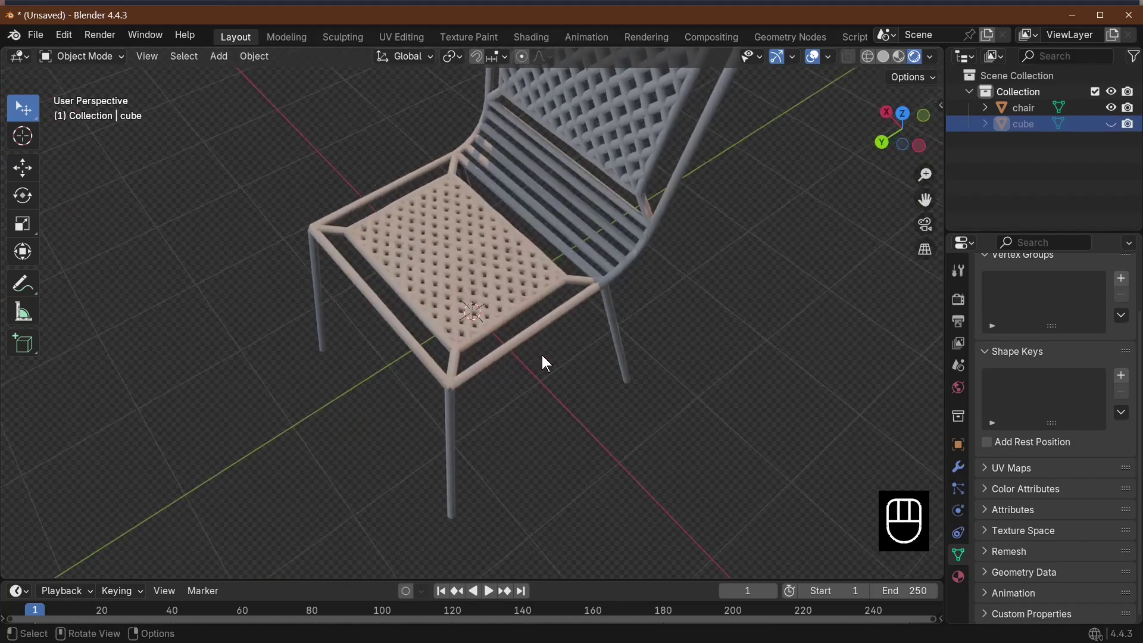
Hide the finished chair object and unhide the cube in the collection
scroll(543, 351, "down", 4)
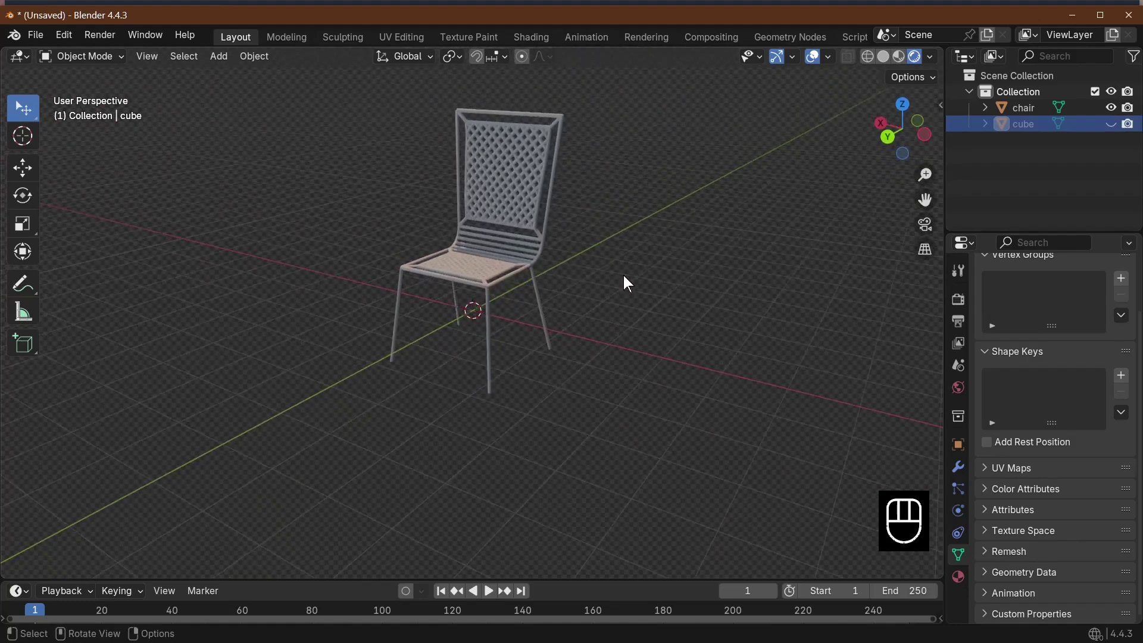
left_click(1112, 107)
left_click(1111, 124)
middle_click_drag(701, 305, 658, 314)
scroll(590, 391, "up", 3)
middle_click_drag(617, 391, 563, 347)
scroll(590, 375, "down", 3)
scroll(554, 383, "up", 2)
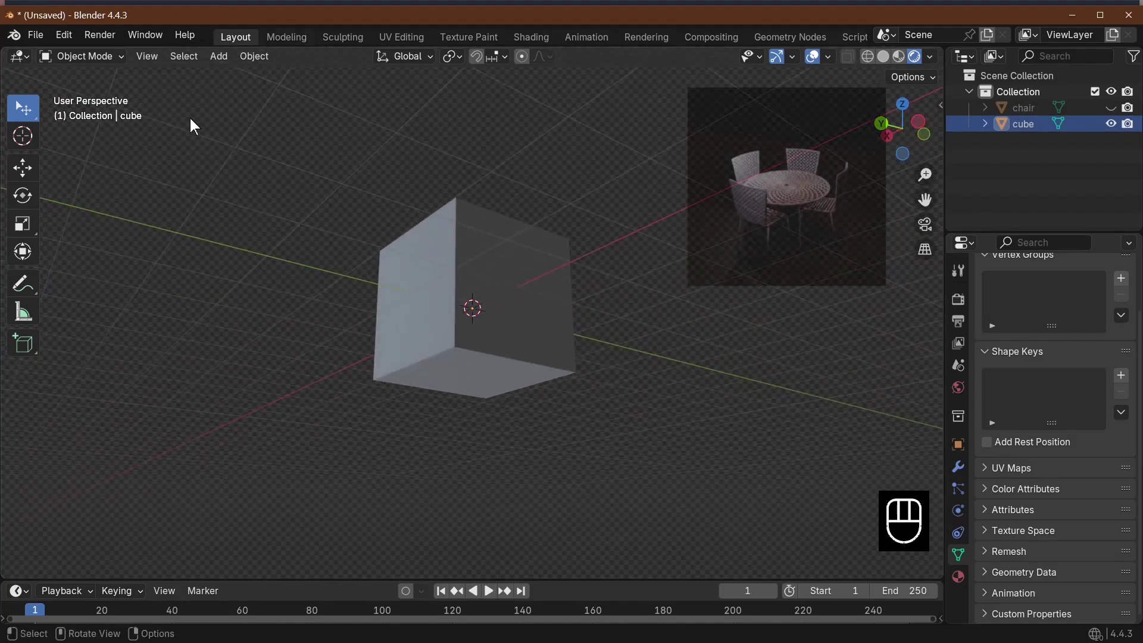
In Edit Mode with face selection, scale the cube's bottom face up by about 1.33 to flare the base
left_click(430, 351)
middle_click_drag(428, 347, 337, 413)
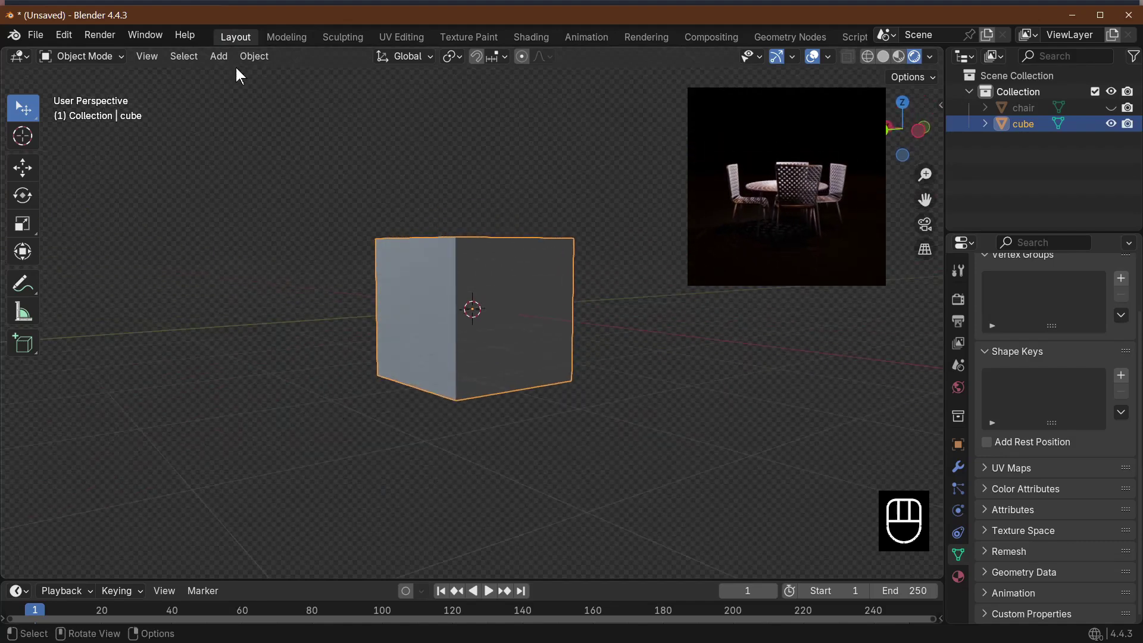
middle_click_drag(235, 70, 458, 236)
key("Tab")
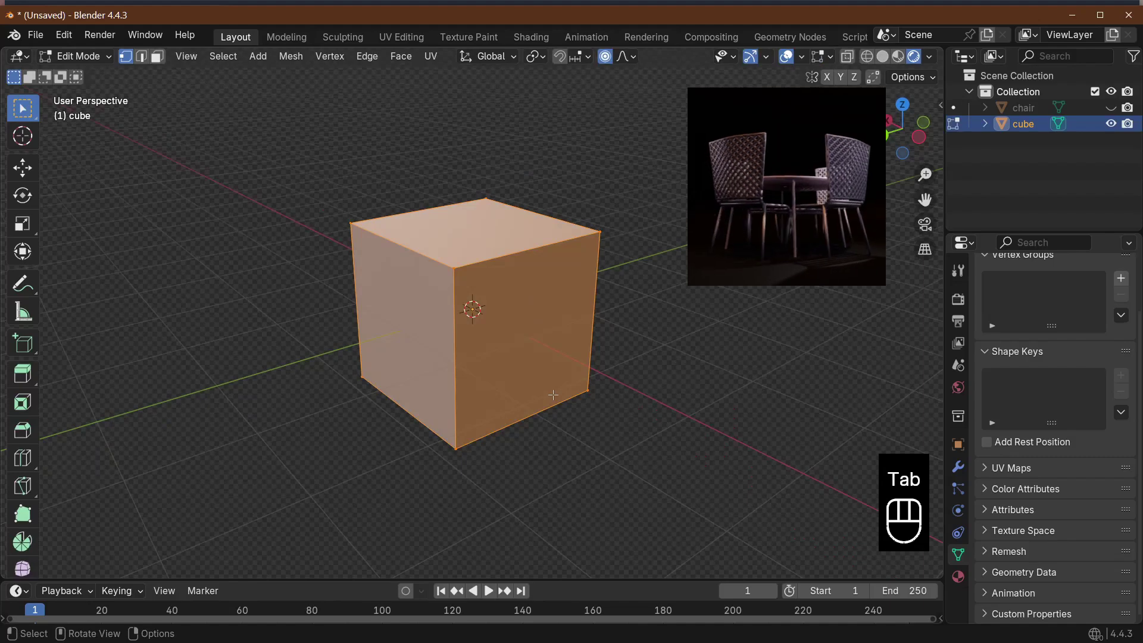
mouse_move(552, 392)
middle_mouse_down()
mouse_move(554, 310)
mouse_move(551, 381)
middle_mouse_up()
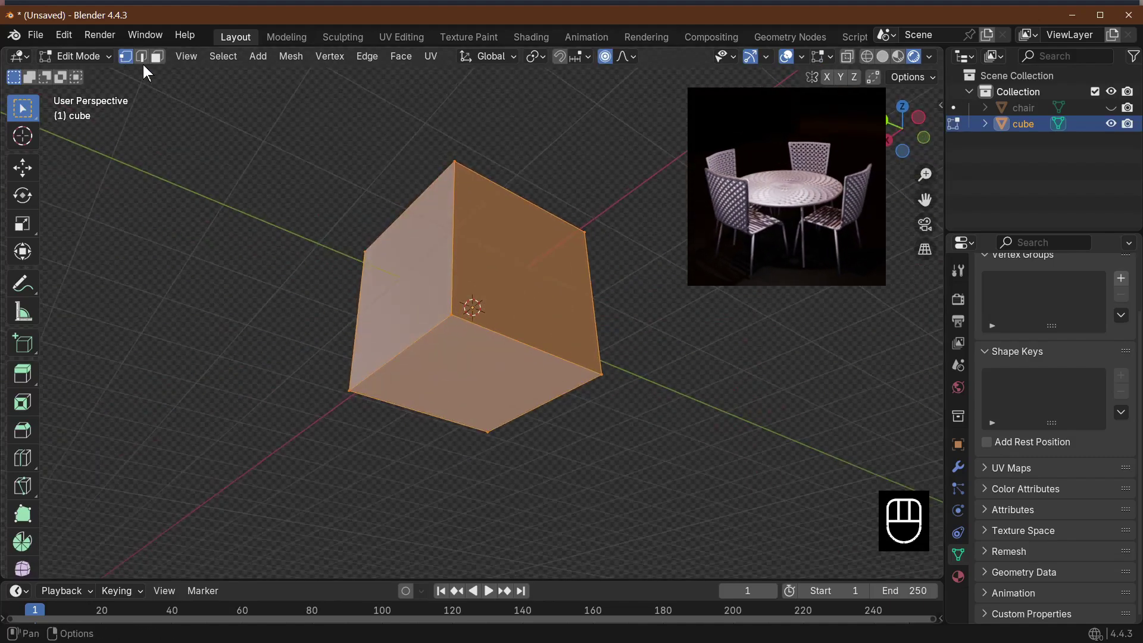
left_click(158, 56)
left_click(539, 396)
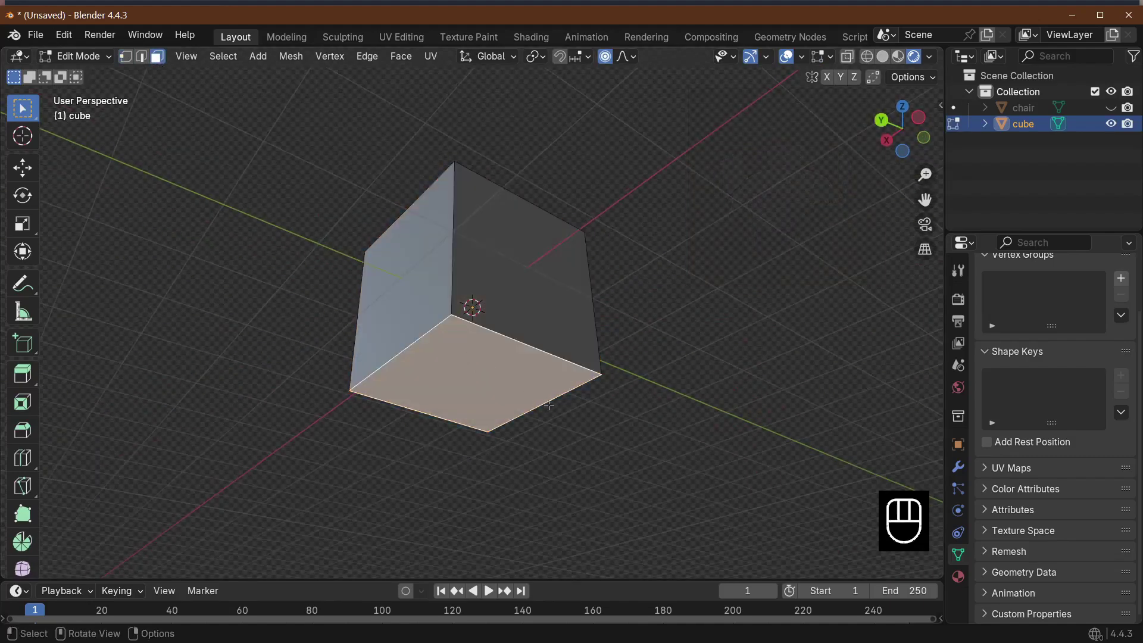
middle_click_drag(539, 396, 532, 504)
key("s")
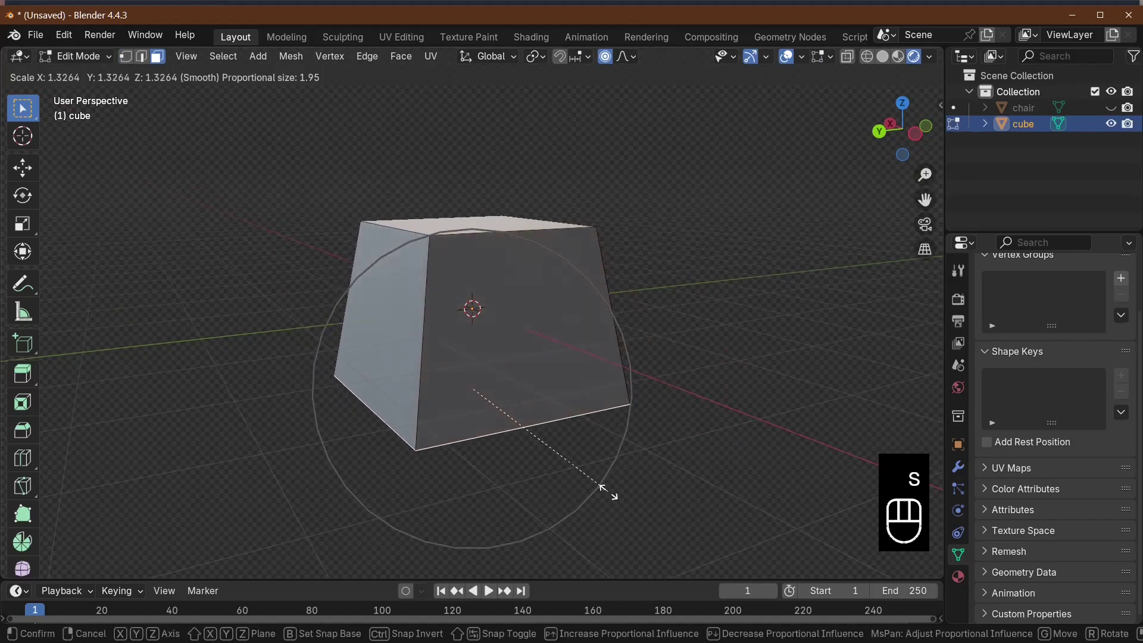
left_click(609, 491)
Turn off proportional editing and extrude the top face's rear edge up along Z by about 3.14 m for the backrest
left_click(607, 57)
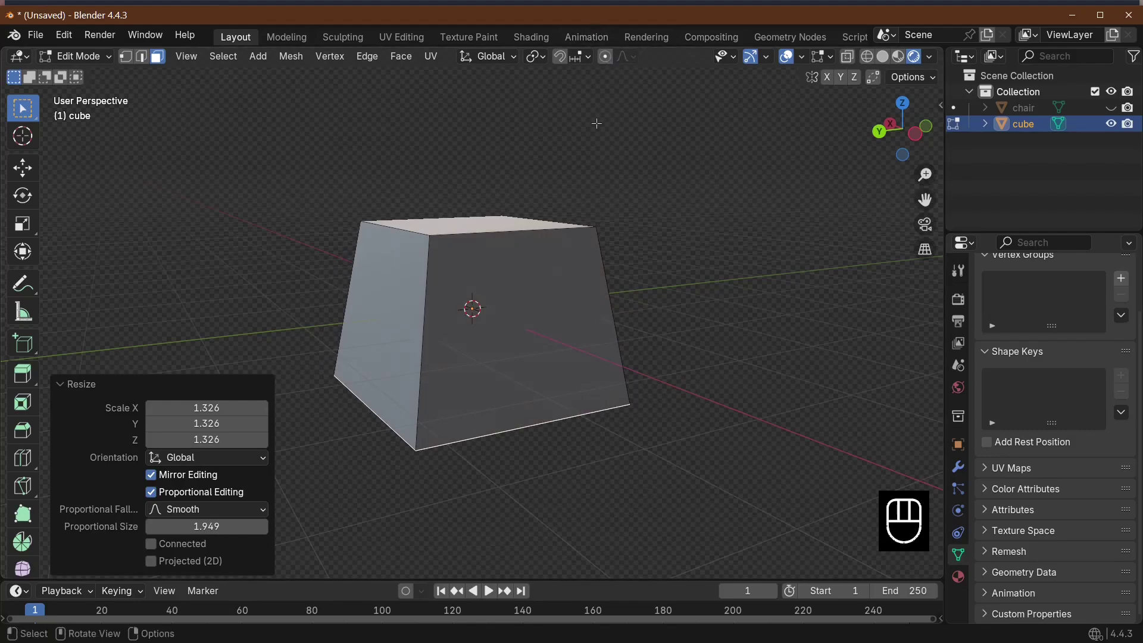
middle_click_drag(677, 260, 633, 327)
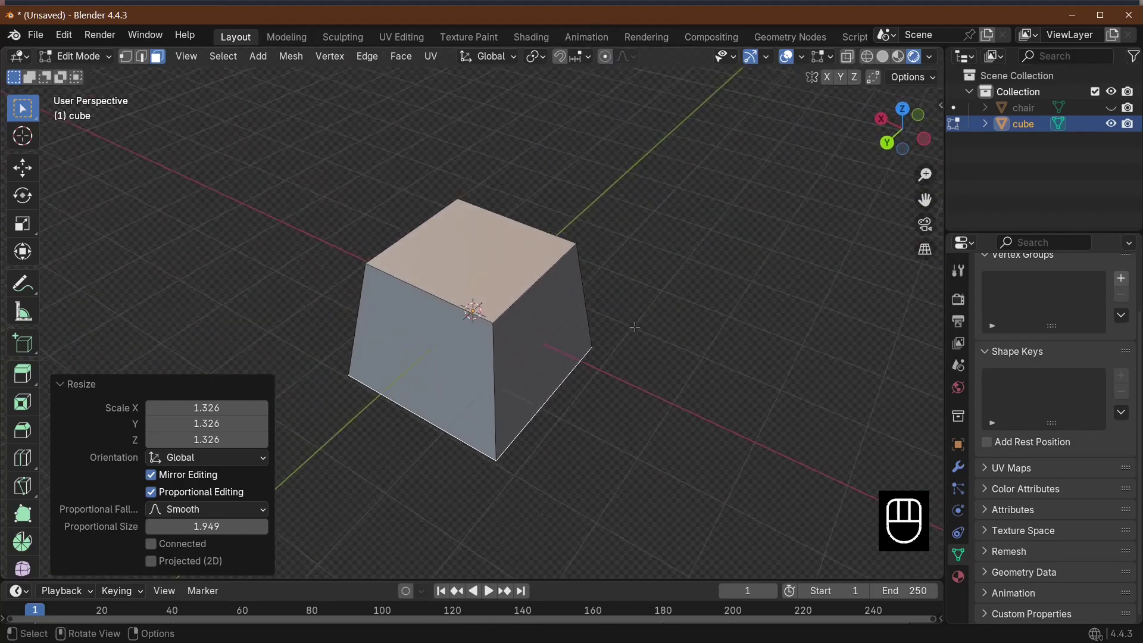
left_click(143, 57)
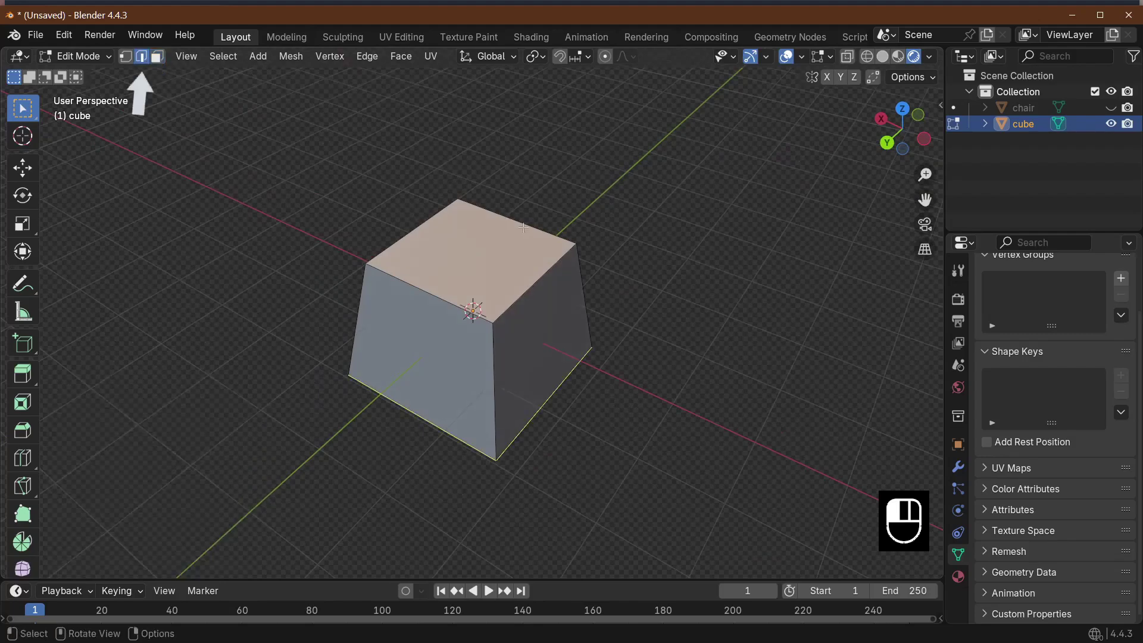
middle_click_drag(596, 208, 654, 222)
key("e")
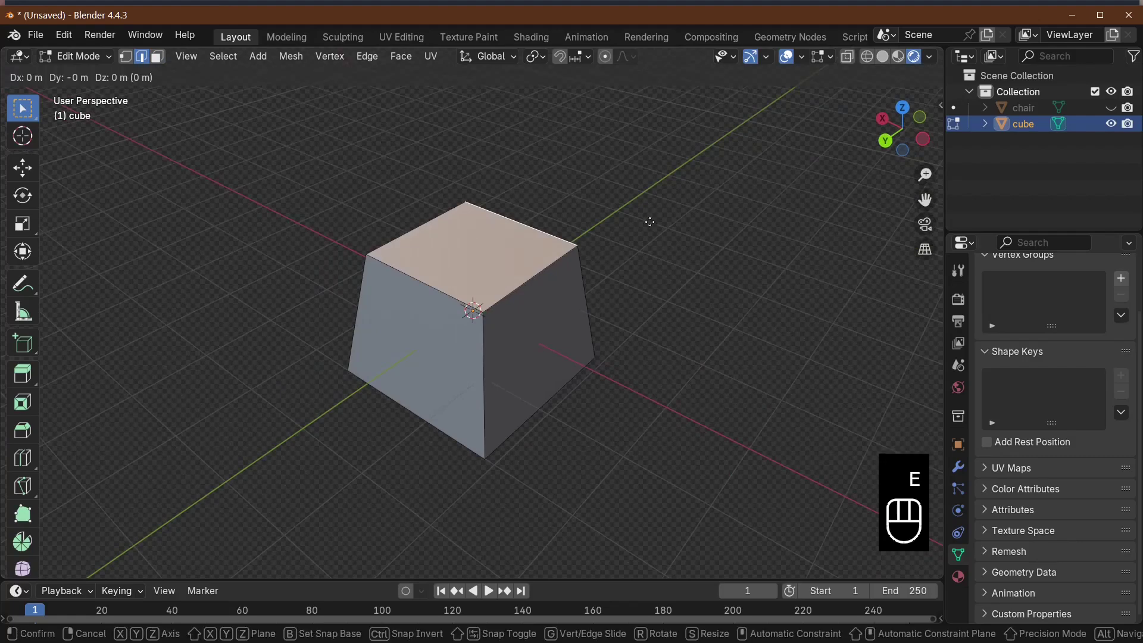
key("z")
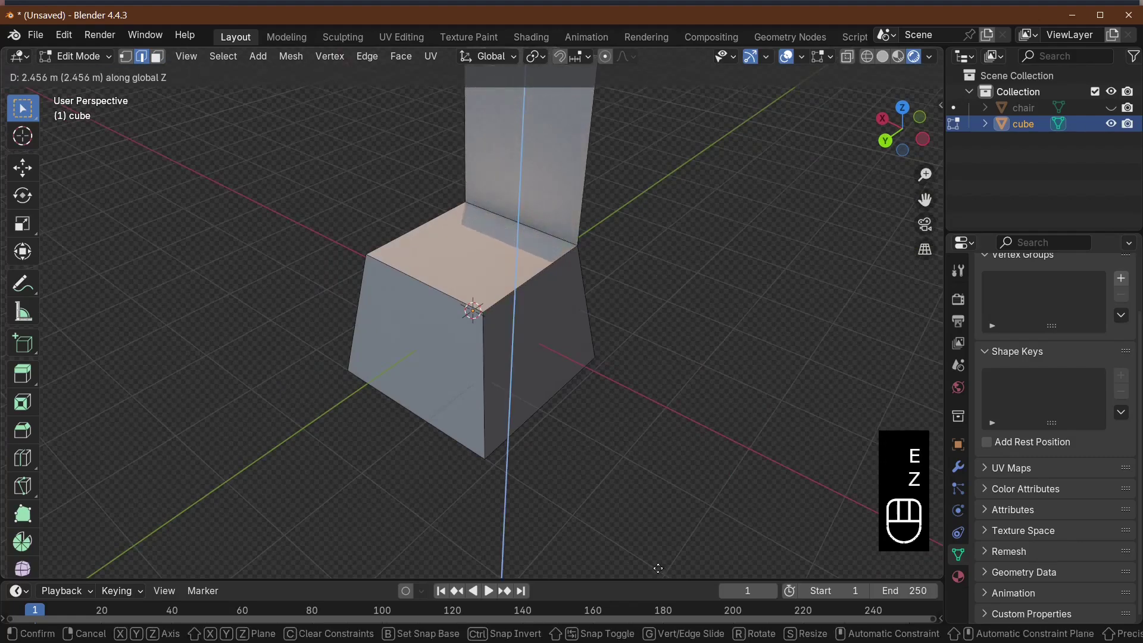
left_click(652, 510)
scroll(653, 512, "down", 4)
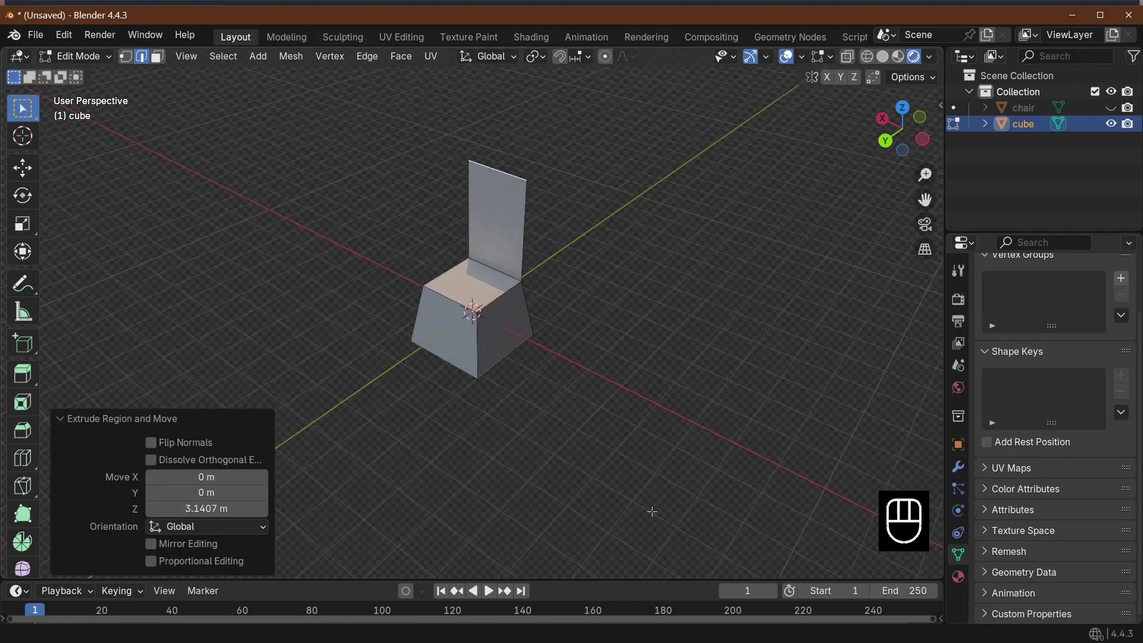
Scale the backrest's top edge along X by about 1.17 and return to Object Mode
key("s")
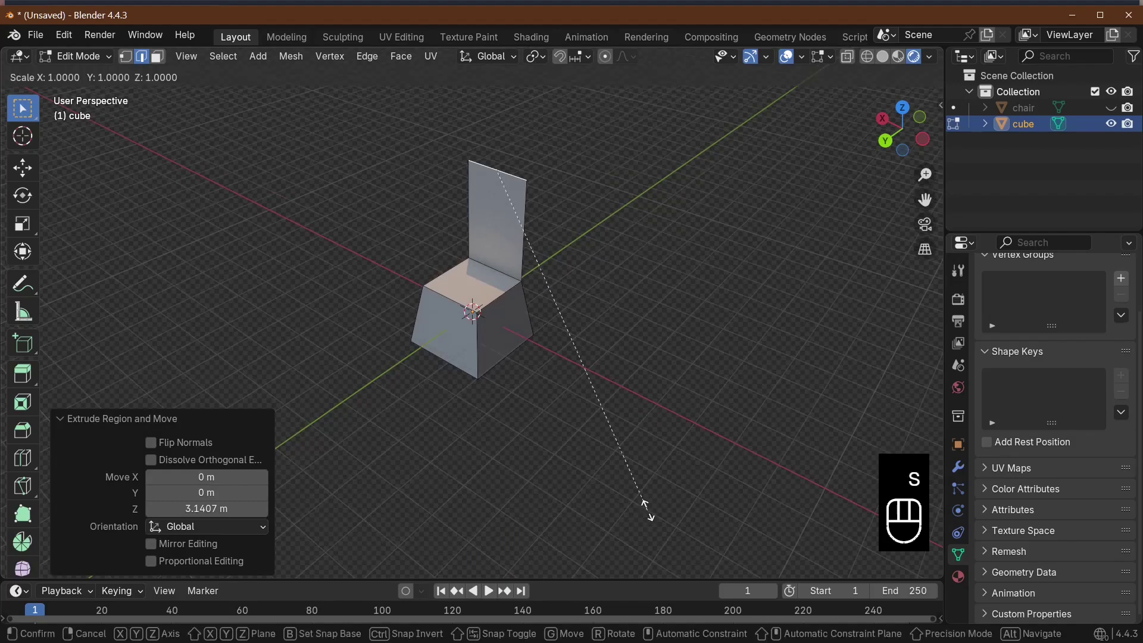
key("x")
left_click(694, 531)
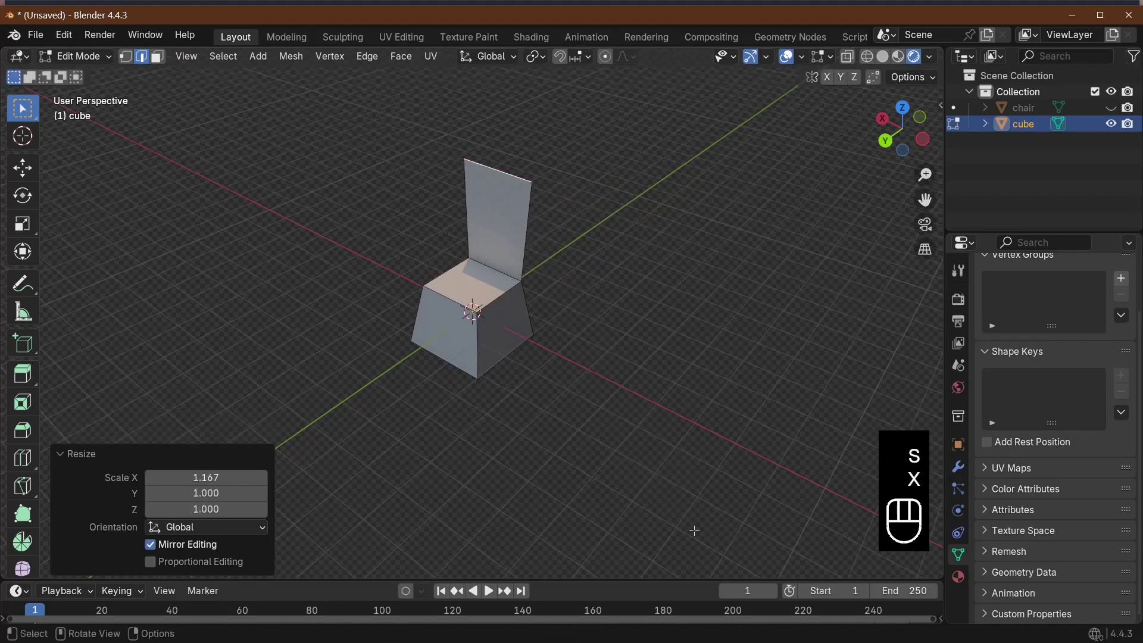
key("Tab")
Delete the bottom face of the chair base in Edit Mode
middle_click_drag(610, 491, 571, 424)
scroll(576, 477, "up", 4)
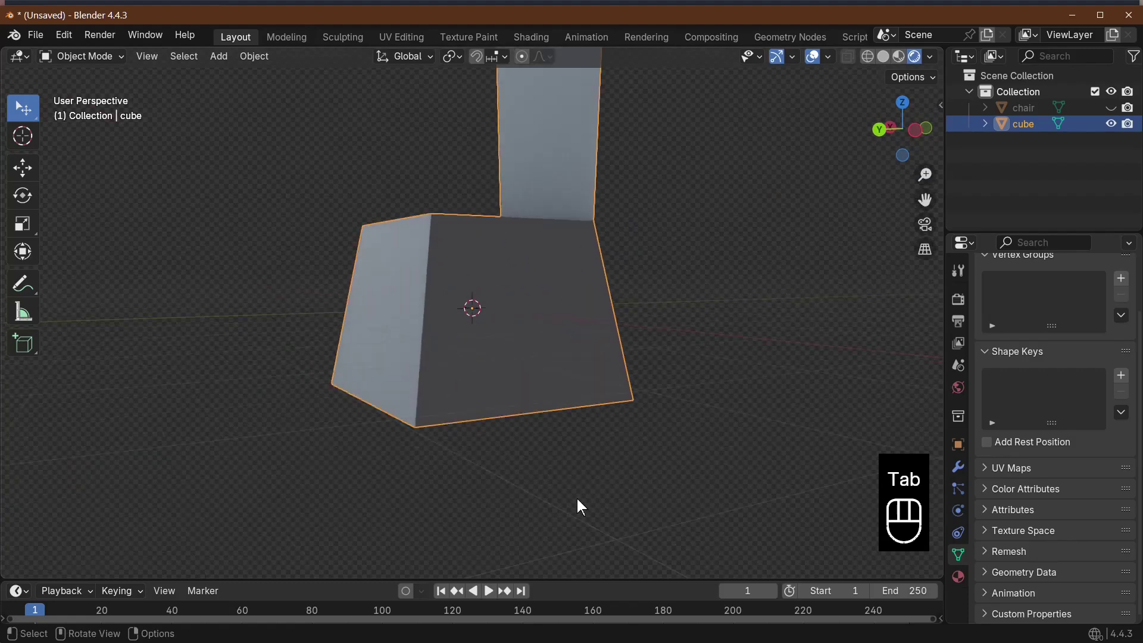
middle_click_drag(577, 498, 659, 435)
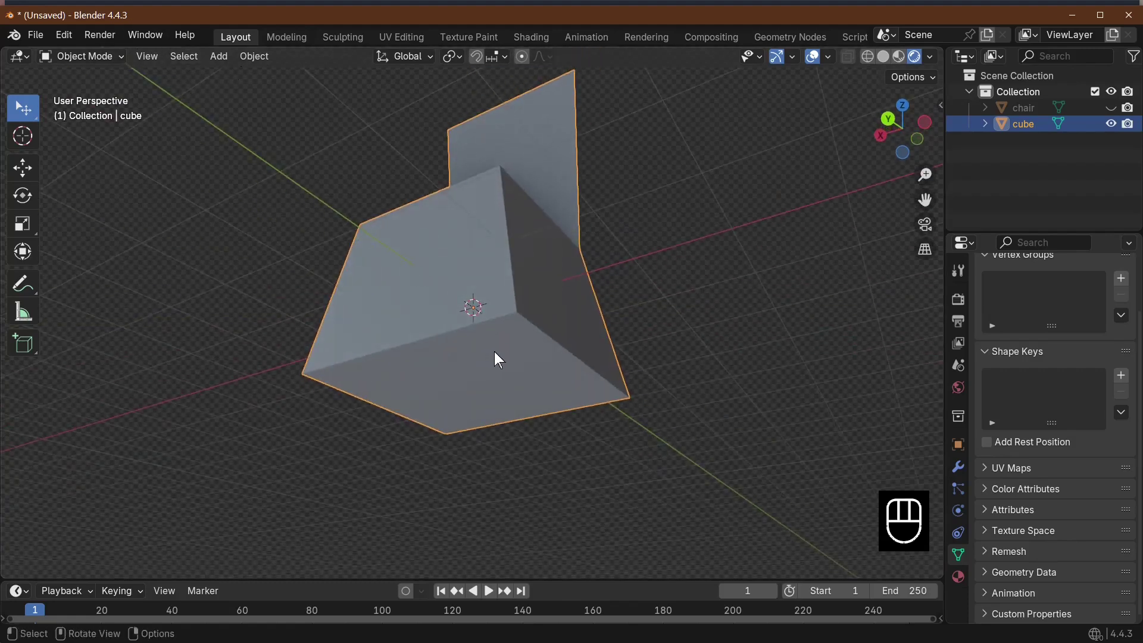
key("Tab")
left_click(488, 378)
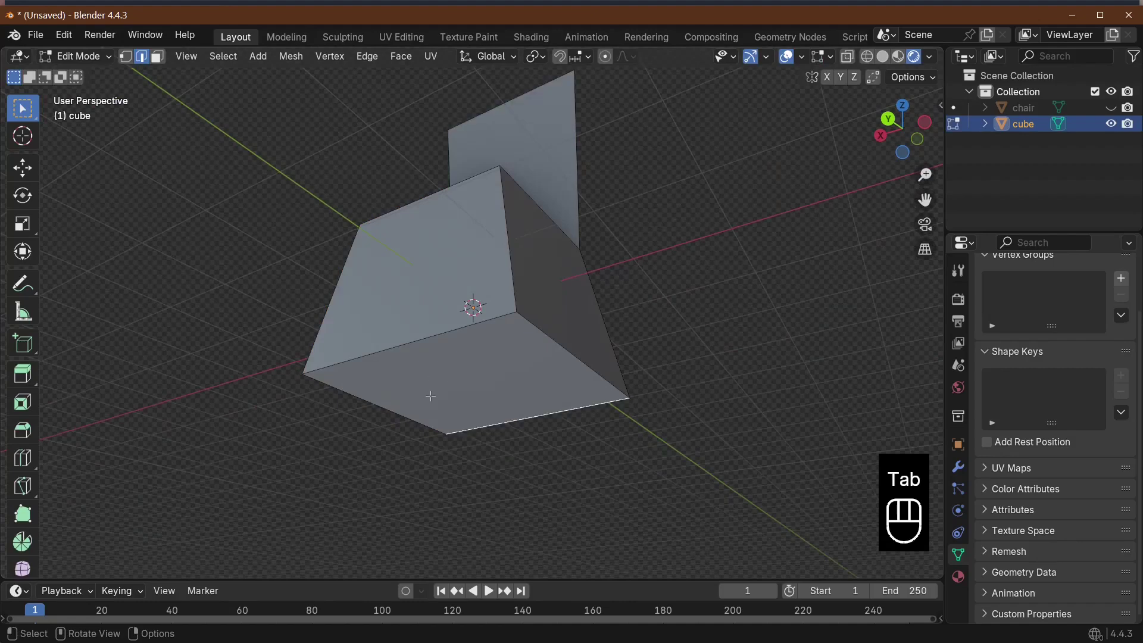
middle_click_drag(431, 396, 568, 496)
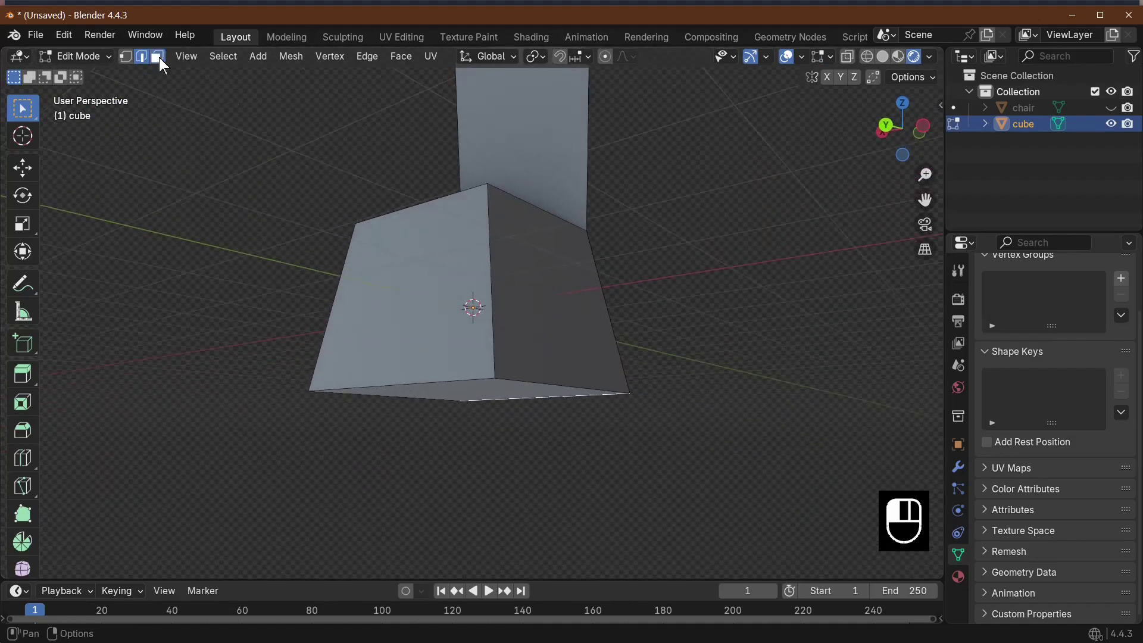
left_click(158, 57)
left_click(527, 399)
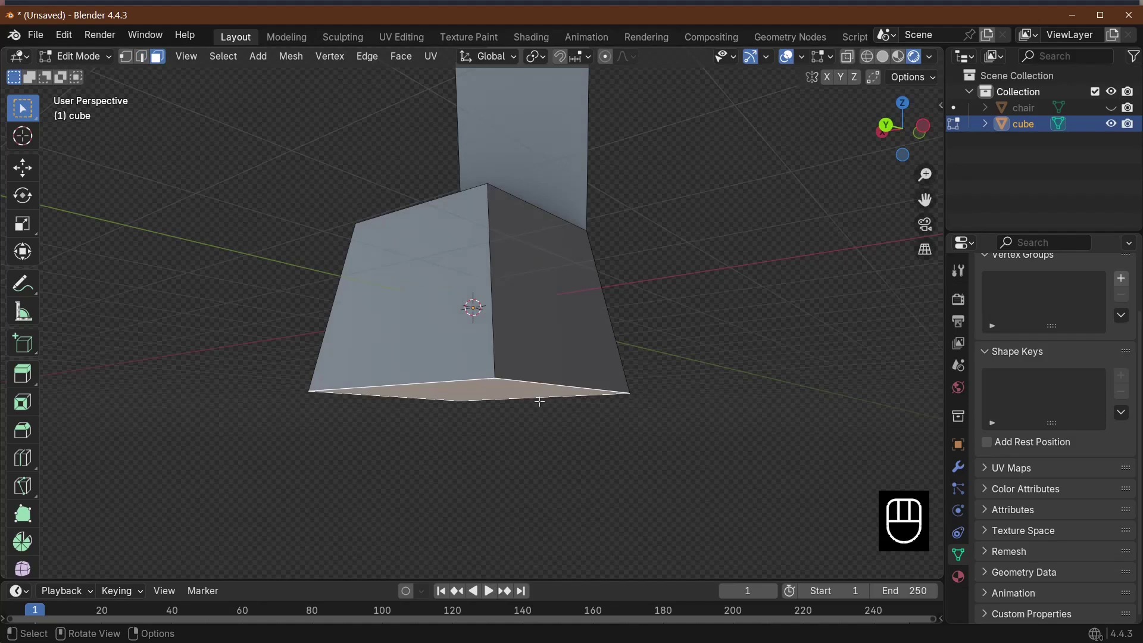
key("x")
left_click(517, 420)
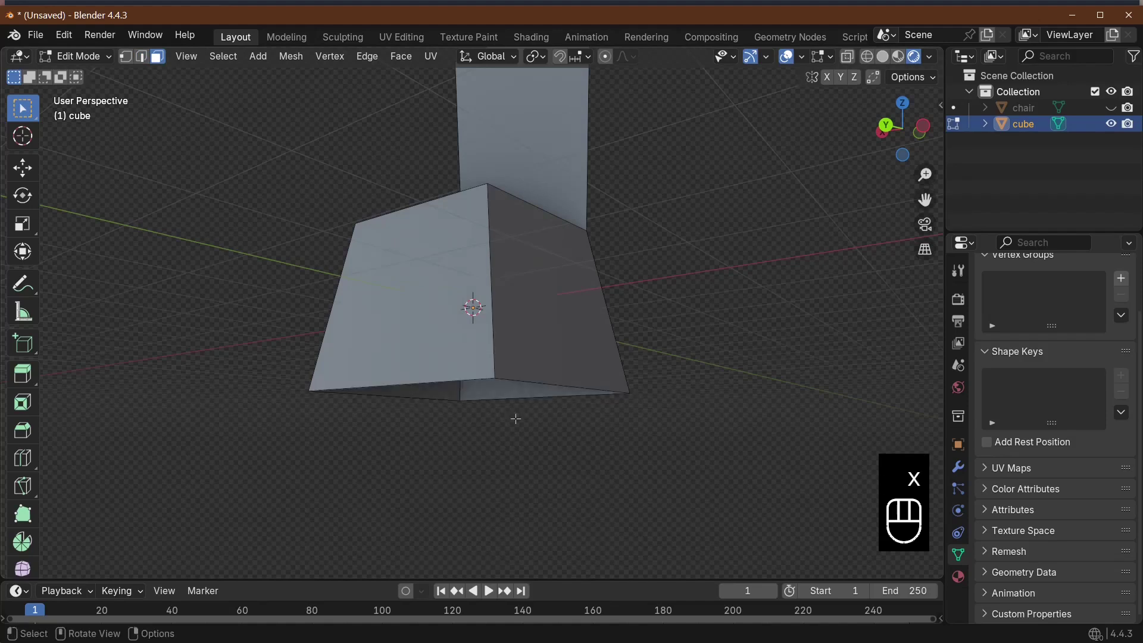
Delete the bottom edges of the base's -X side and front, leaving the vertical leg edges
middle_click_drag(549, 395, 643, 318)
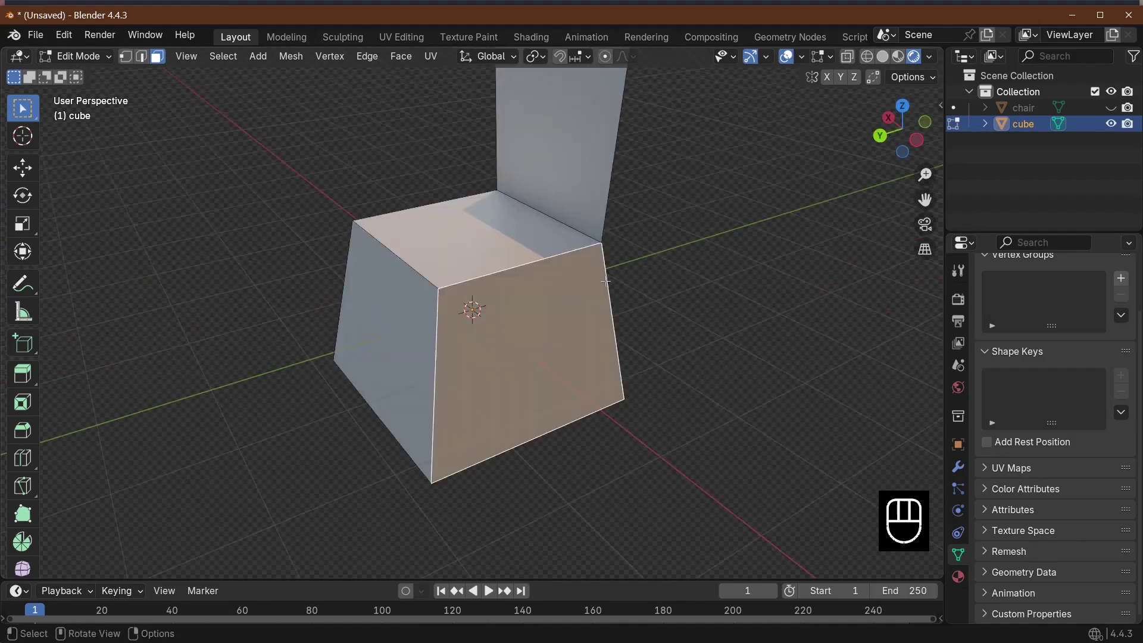
middle_click_drag(606, 281, 470, 302)
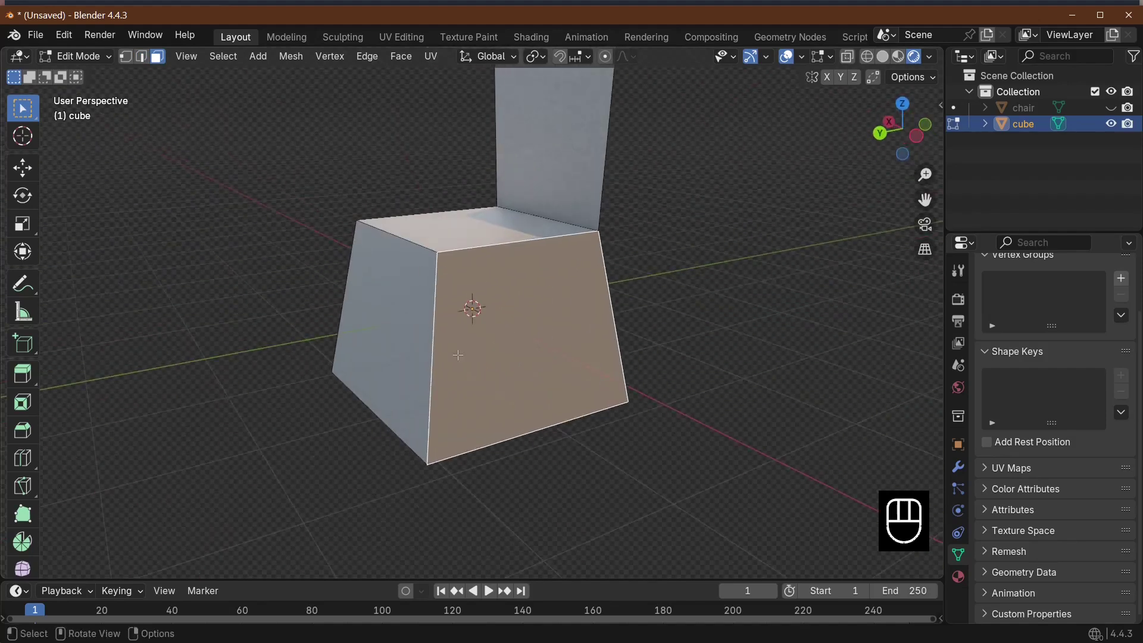
middle_click_drag(721, 359, 549, 314)
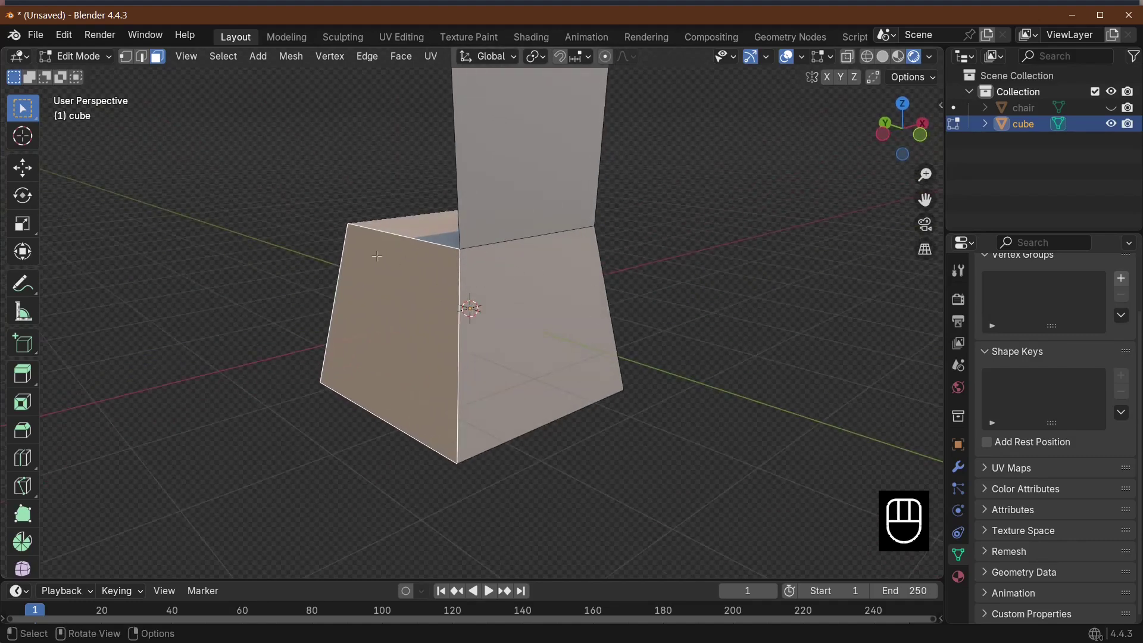
left_click(141, 56)
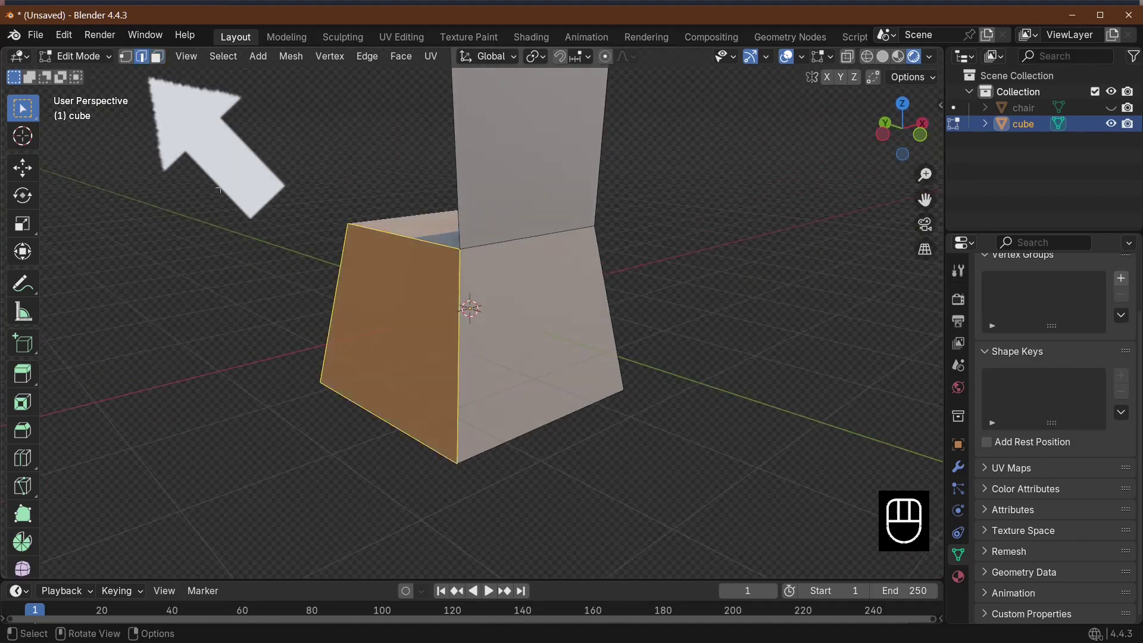
middle_click_drag(524, 426, 480, 428)
left_click(444, 425)
middle_click_drag(570, 445, 644, 444)
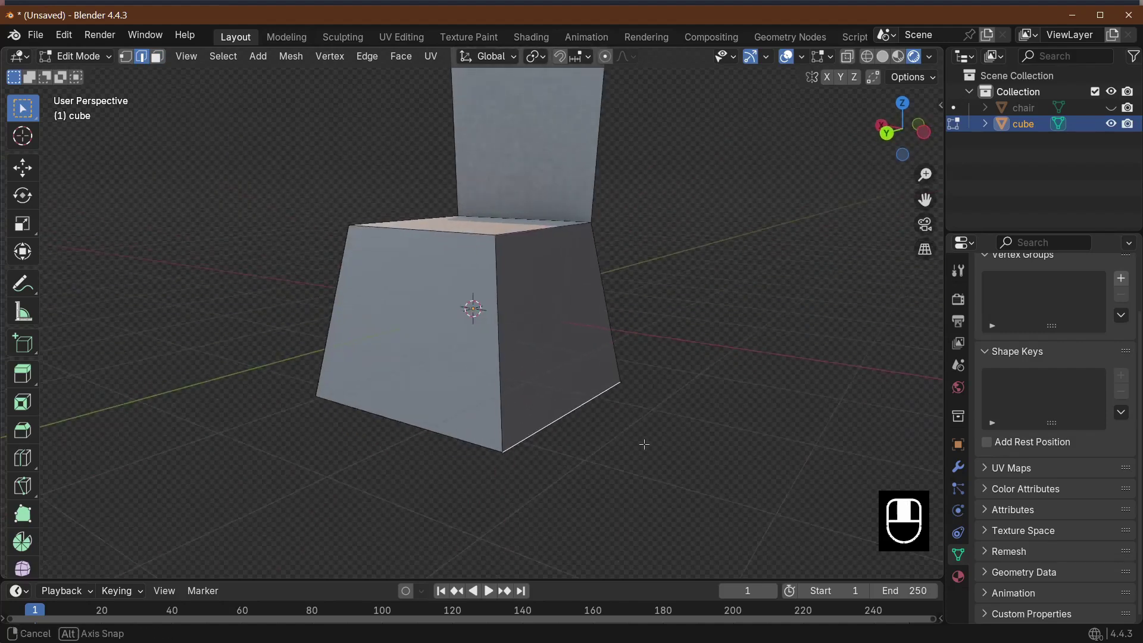
key("x")
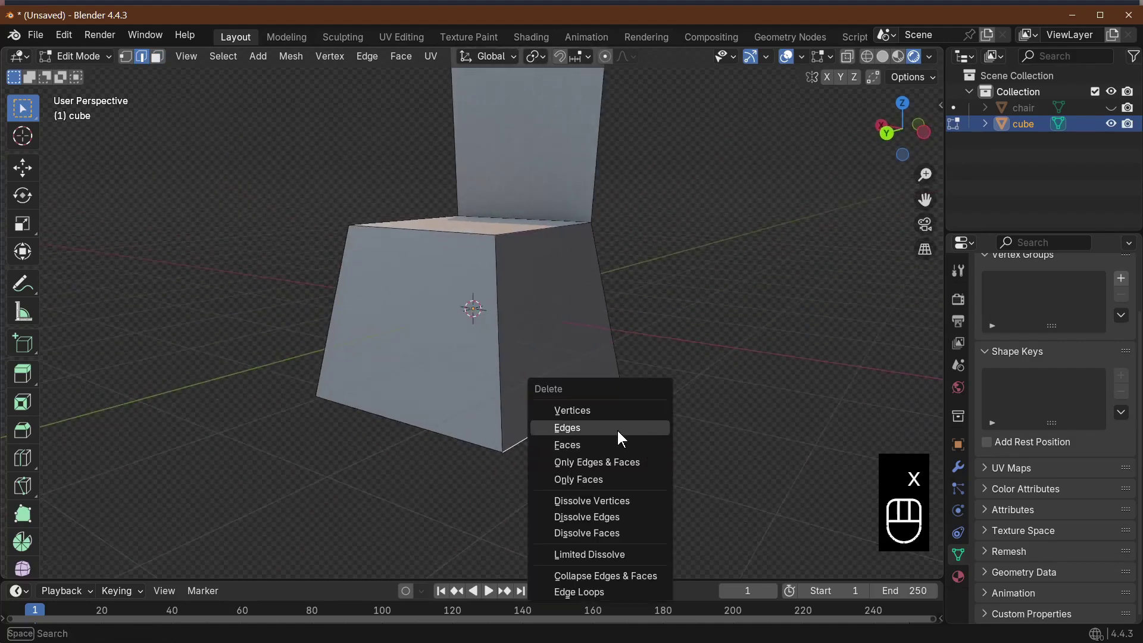
left_click(616, 429)
left_click(446, 427)
key("x")
left_click(445, 428)
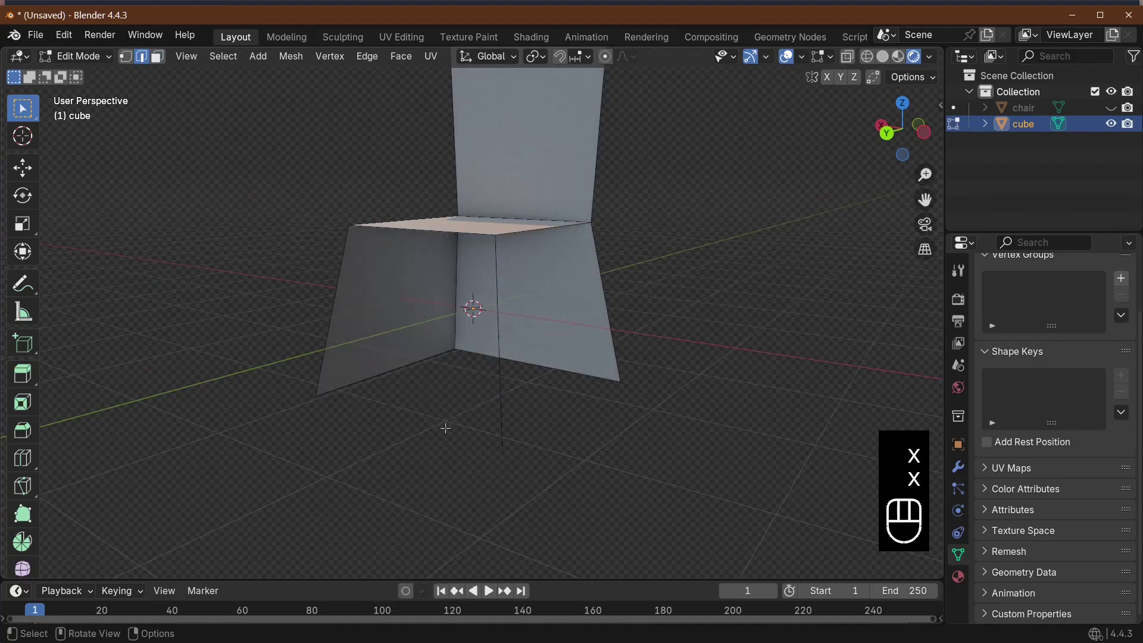
Delete the bottom edges of the base's +X side and back, keeping the remaining leg edges
middle_click_drag(445, 428, 332, 401)
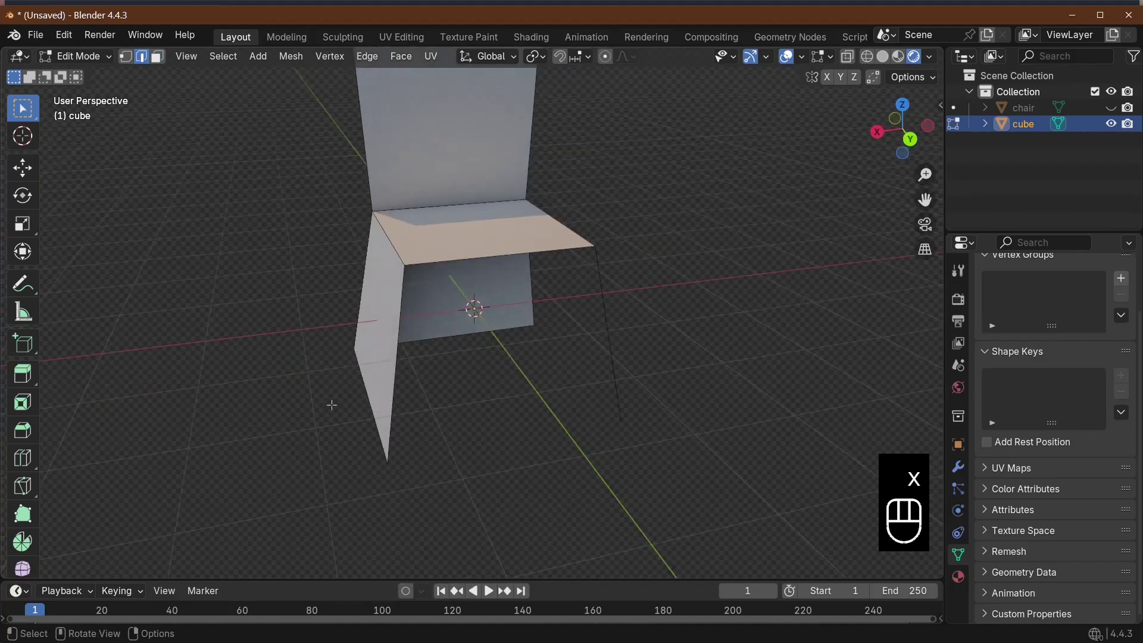
key("x")
left_click(370, 397)
left_click(478, 327)
key("x")
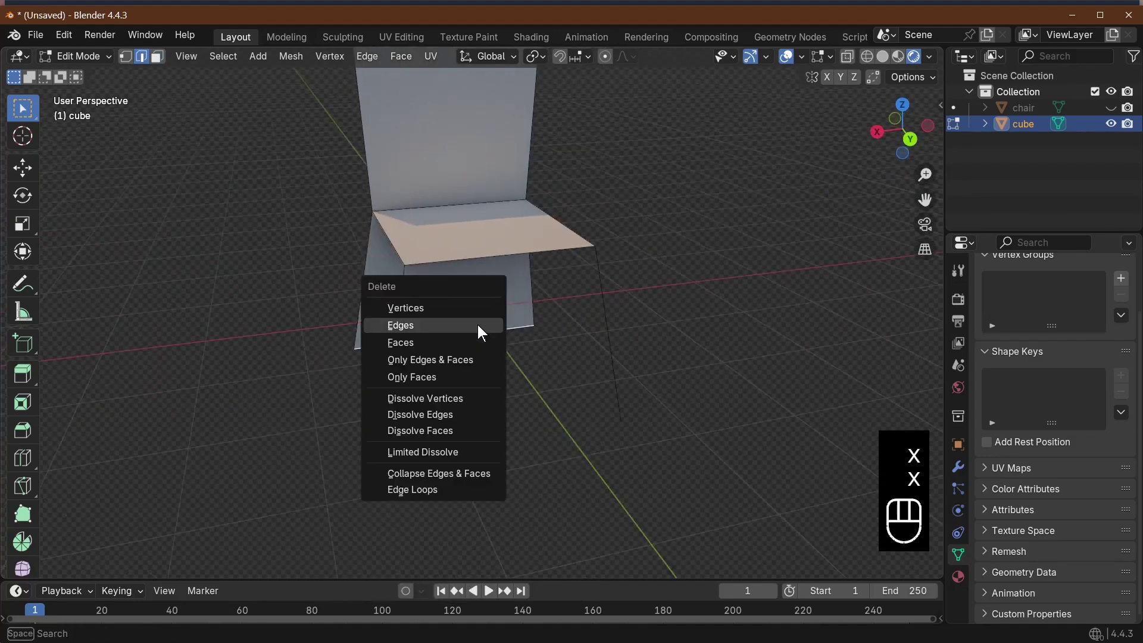
left_click(478, 326)
Bevel the edge between the seat and the backrest with a width of 0.35 m and 5 segments
middle_click_drag(478, 325, 539, 230)
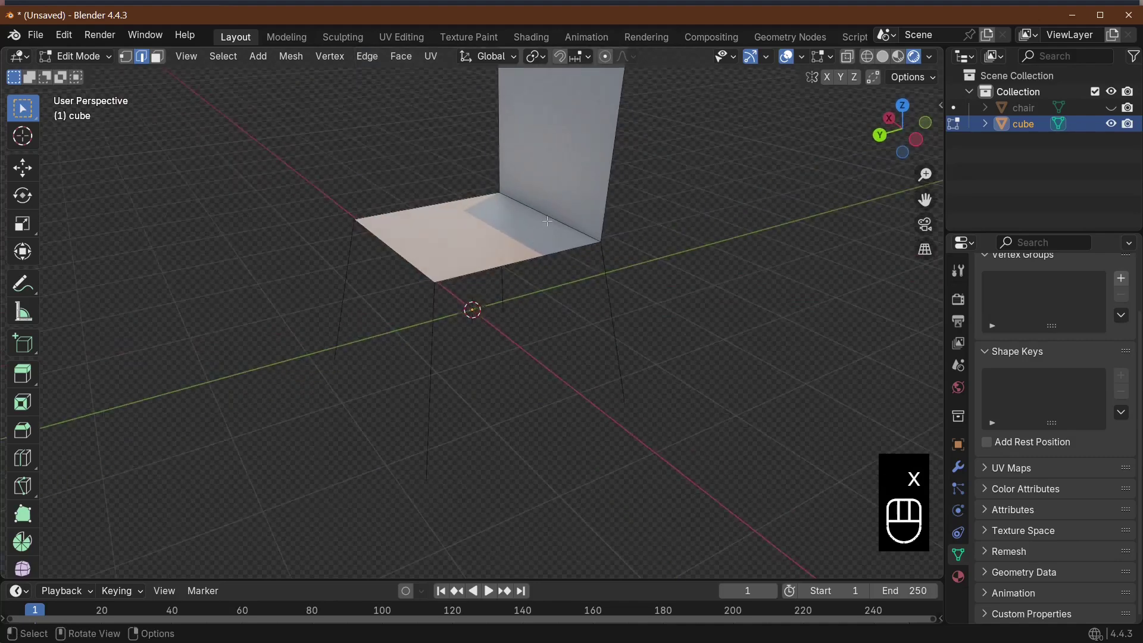
left_click(558, 222)
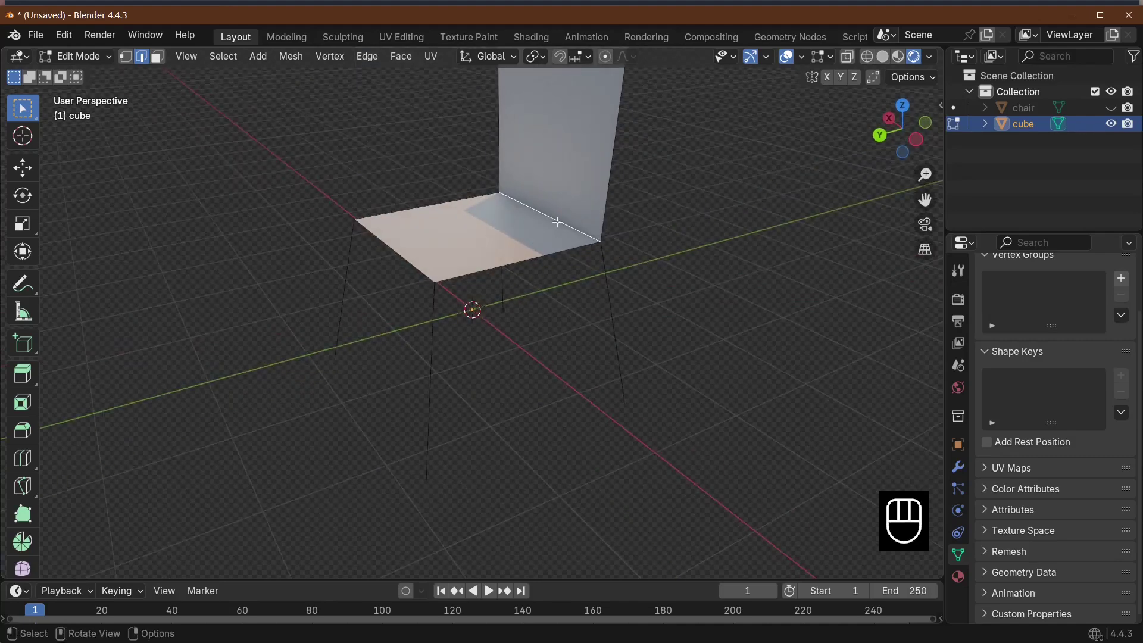
key("ctrl")
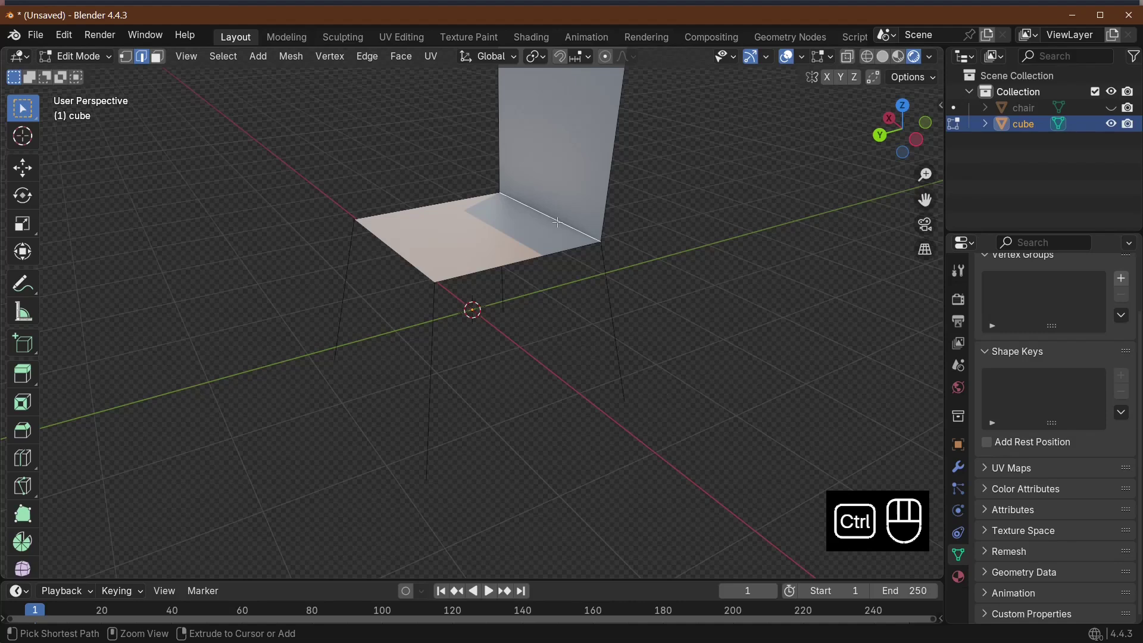
key("ctrl+b")
left_click(558, 222)
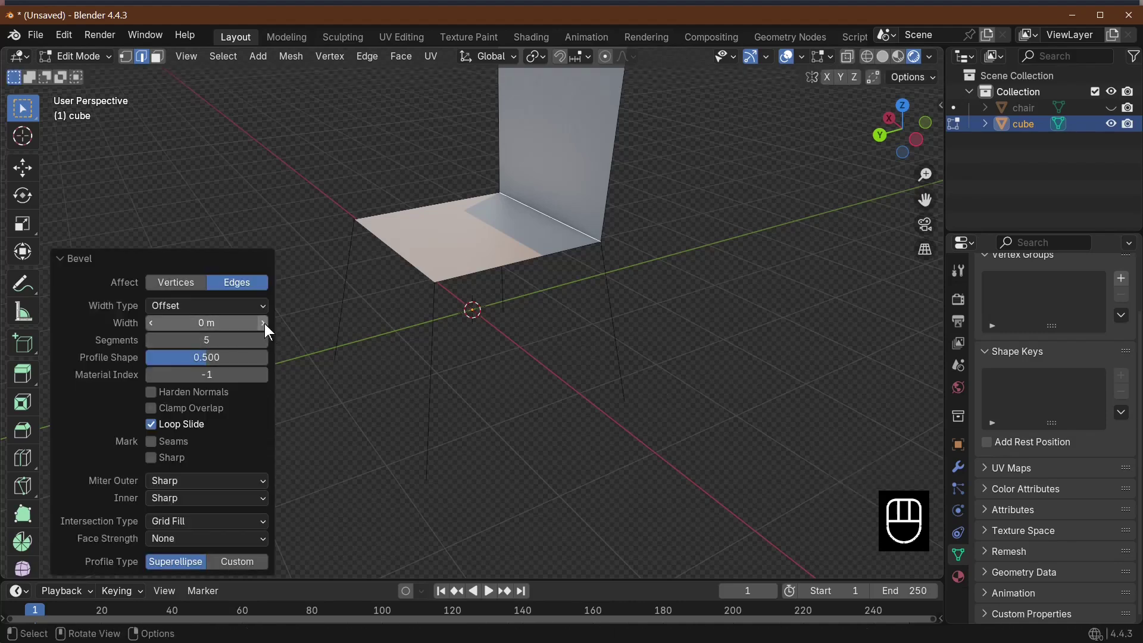
left_click_drag(264, 323, 302, 324)
scroll(565, 381, "down", 3)
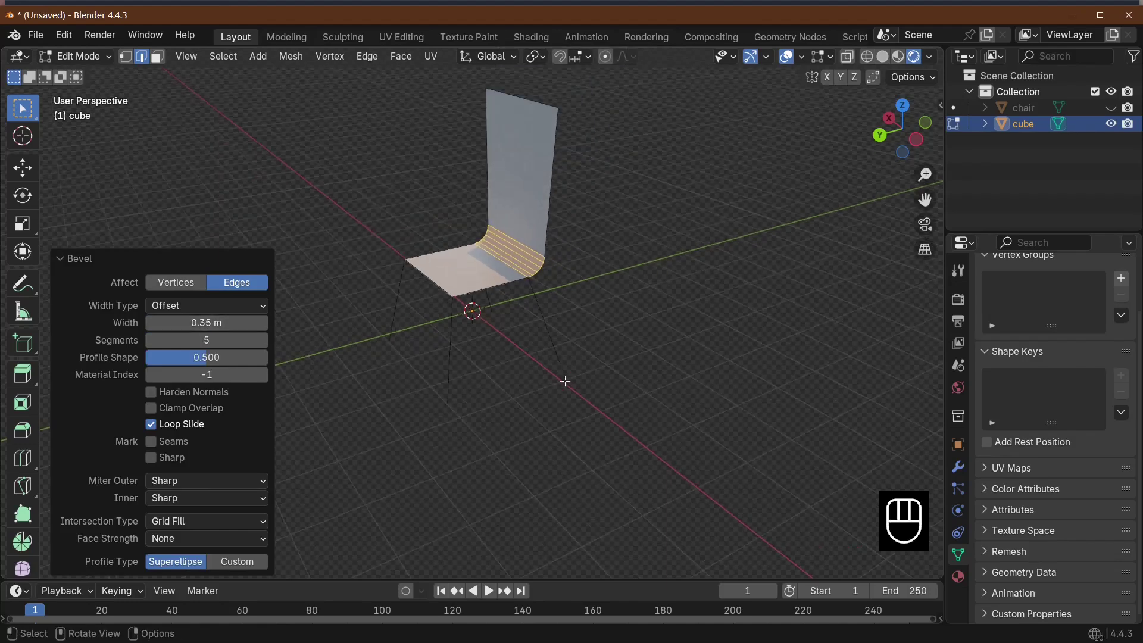
Tilt the backrest rearward by moving its top edge about -0.33 m along the global Y axis
middle_click_drag(566, 381, 529, 395)
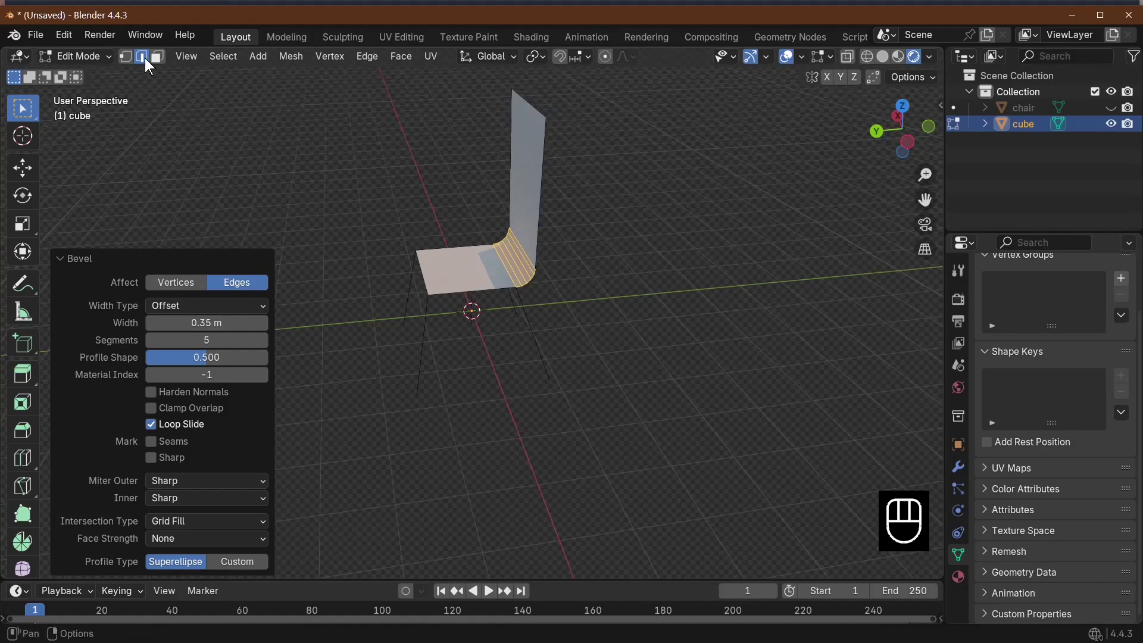
left_click(531, 106)
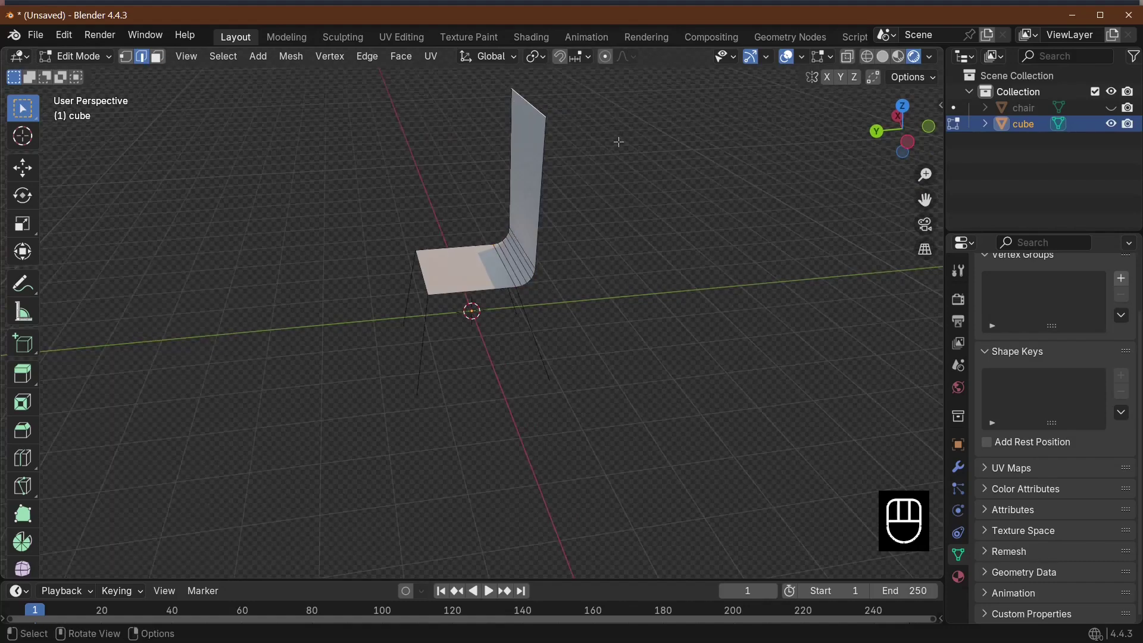
key("g")
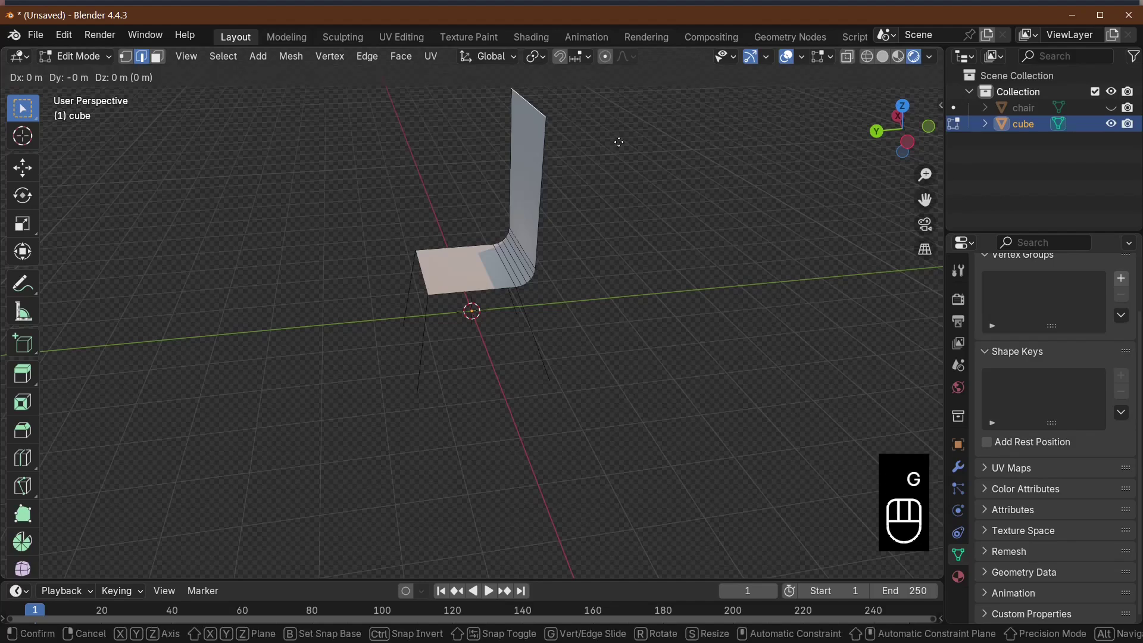
key("y")
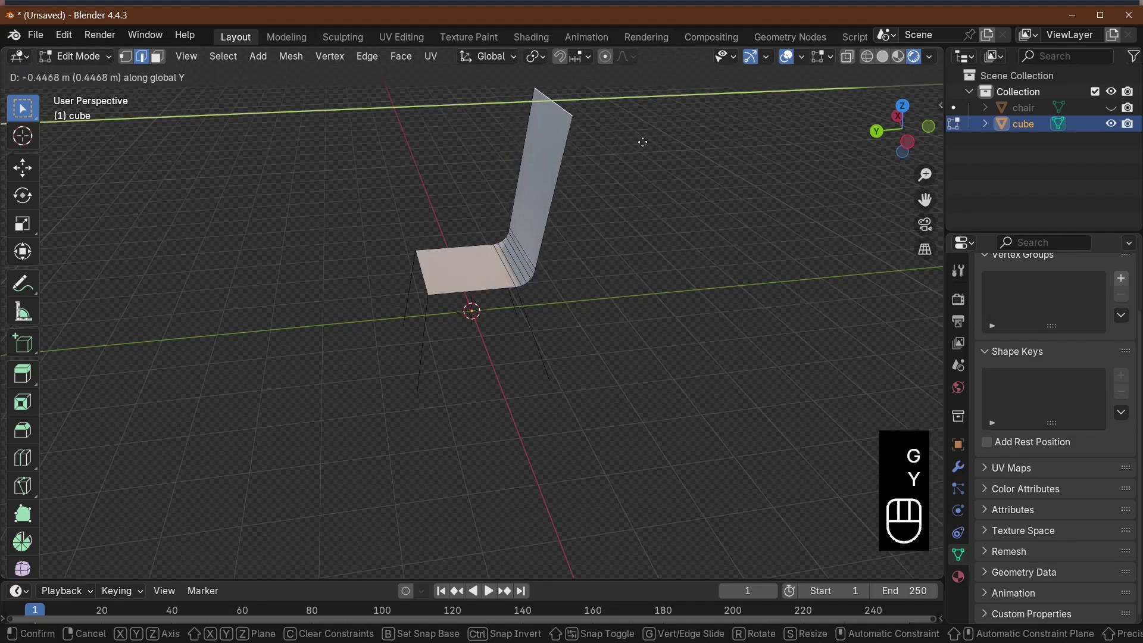
left_click(636, 145)
Inset the backrest and seat faces individually with a thickness of about 0.18 m
middle_click_drag(571, 303, 560, 345)
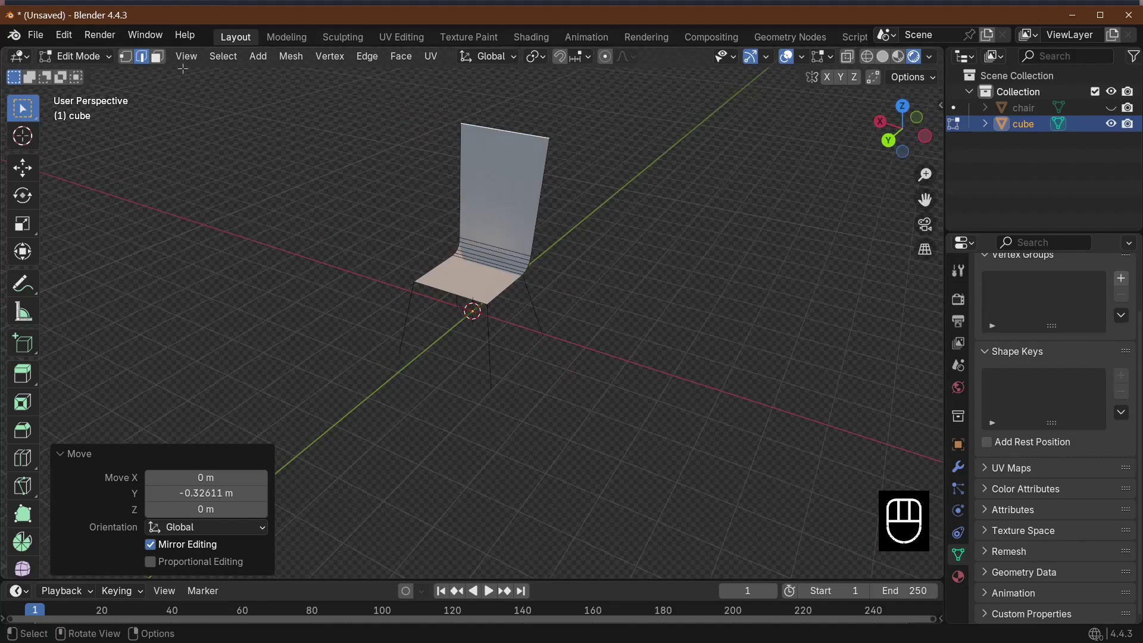
left_click(158, 57)
left_click(491, 213)
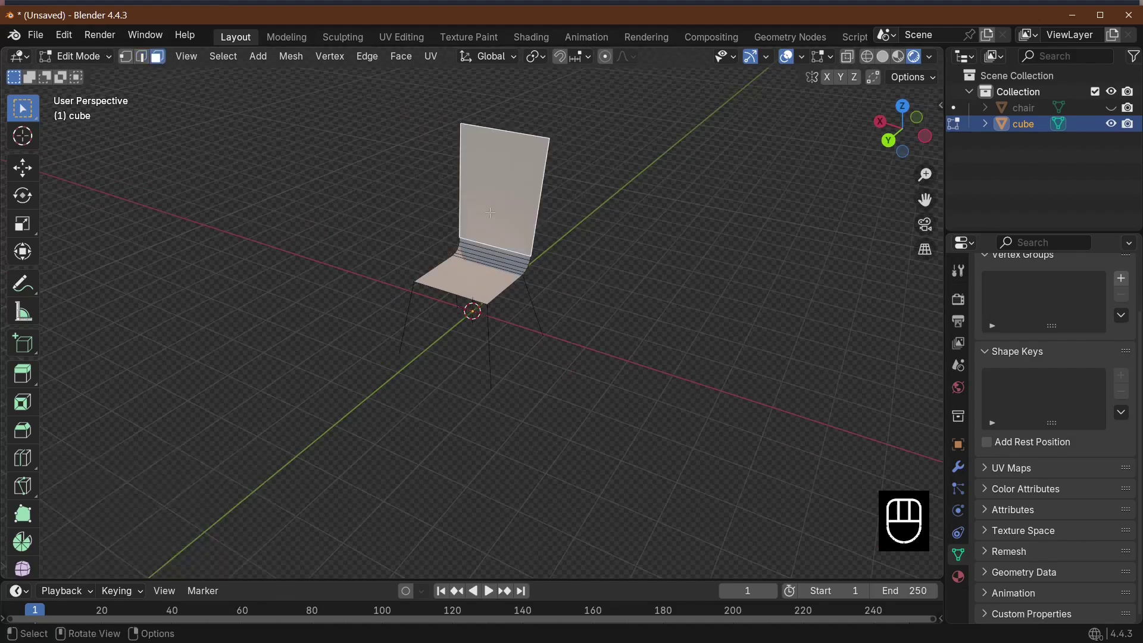
left_click(479, 294, "shift")
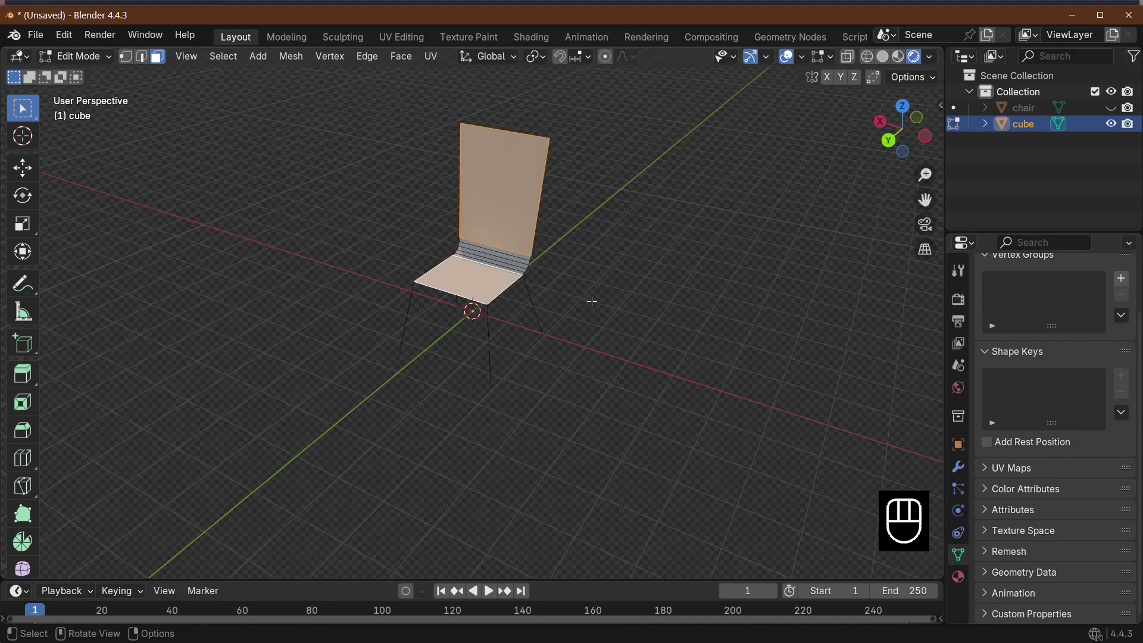
mouse_move(592, 302)
middle_mouse_down()
mouse_move(629, 312)
mouse_move(566, 298)
mouse_move(554, 281)
mouse_move(599, 284)
middle_mouse_up()
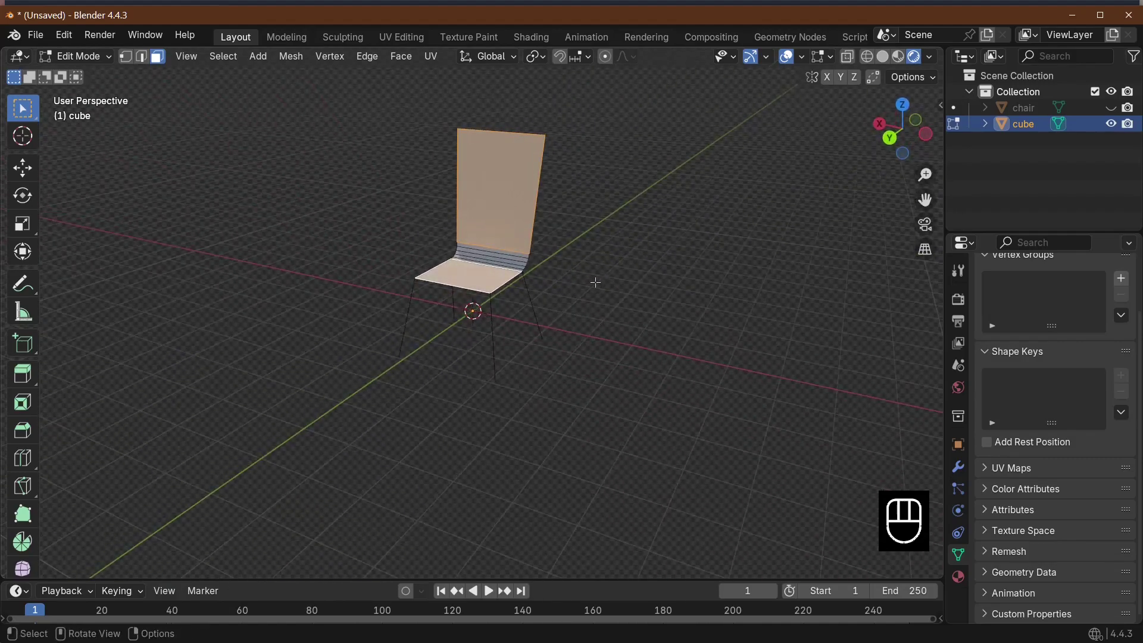
key("i")
key("i")
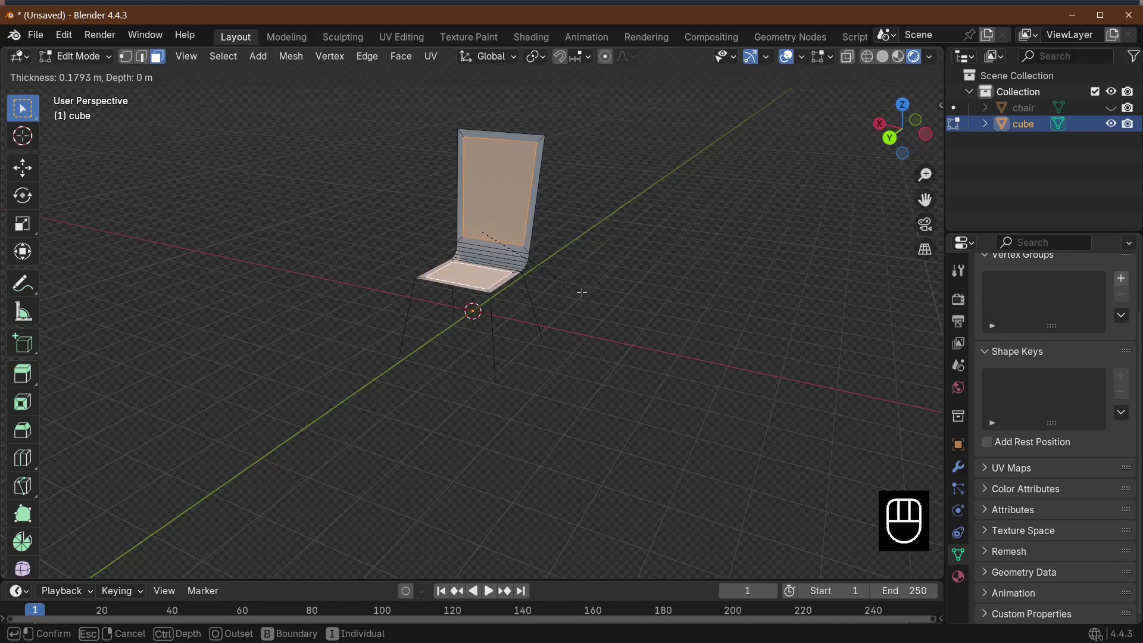
left_click(583, 292)
Subdivide the inset backrest and seat faces with 8 cuts
middle_click_drag(618, 312, 613, 347)
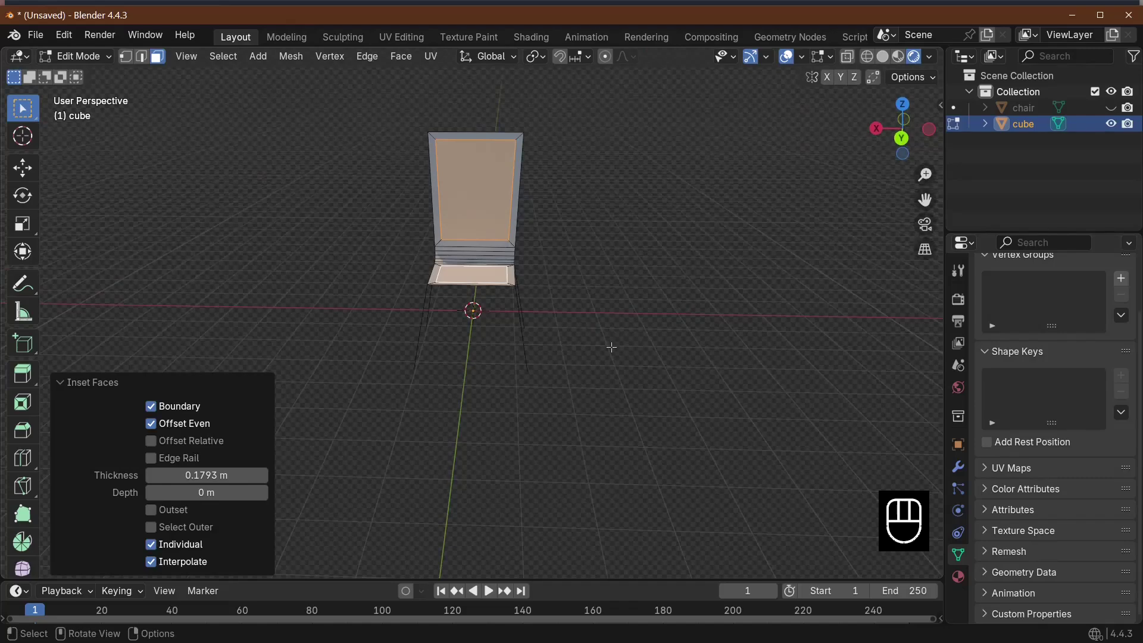
right_click(450, 221)
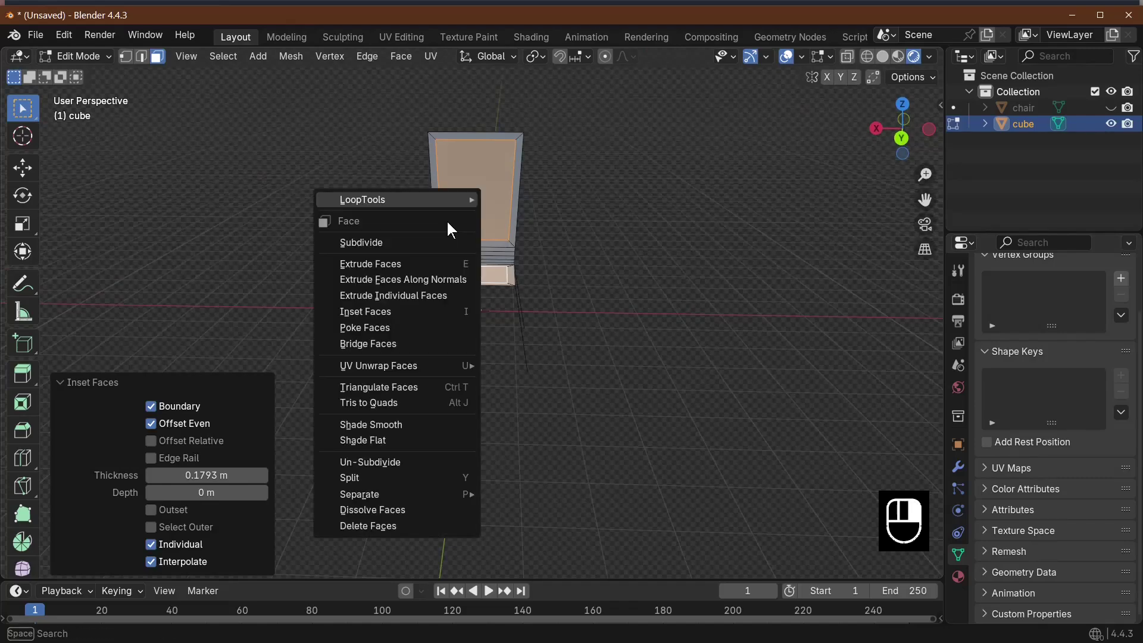
left_click(411, 243)
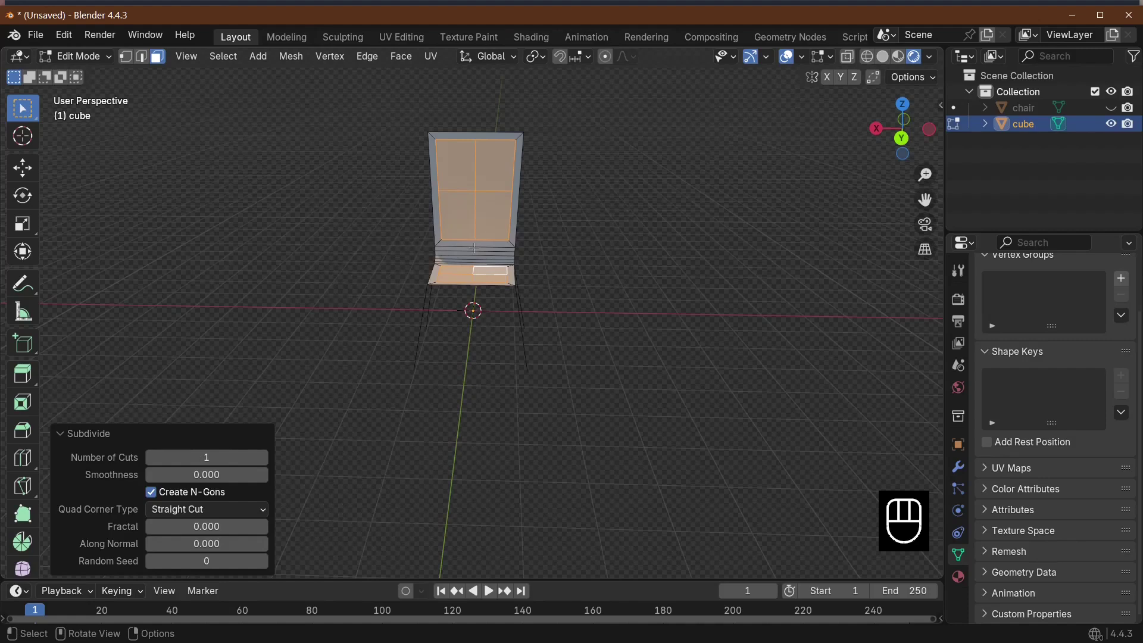
left_click(209, 458)
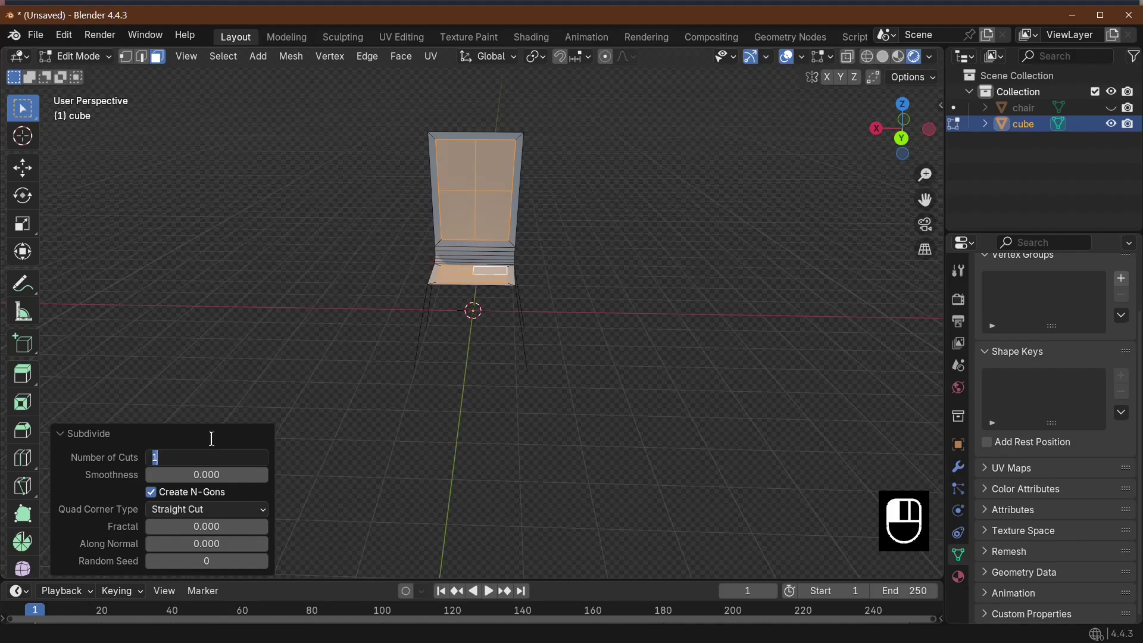
type("8")
key("Return")
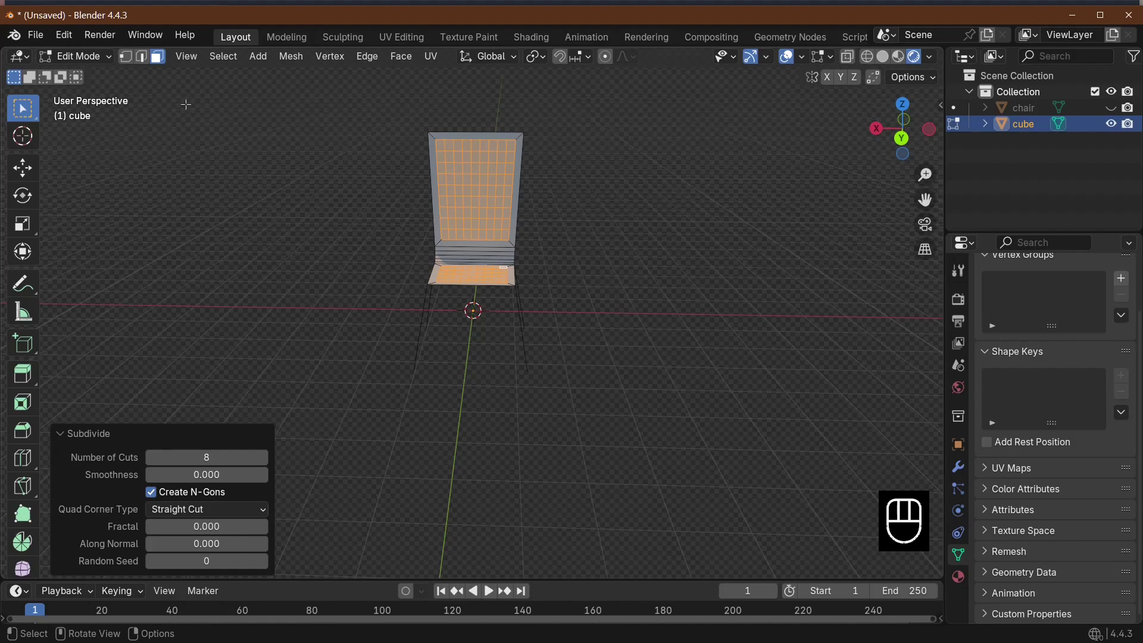
Poke the subdivided seat and backrest faces and convert the triangles to quads to form a diamond lattice
left_click(401, 57)
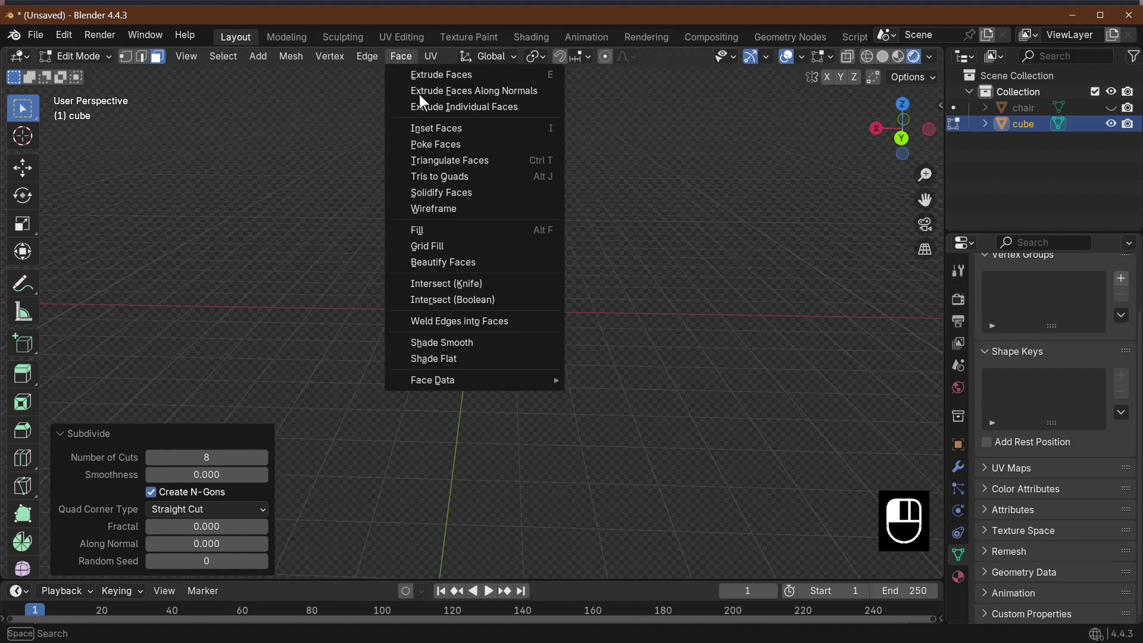
left_click(445, 145)
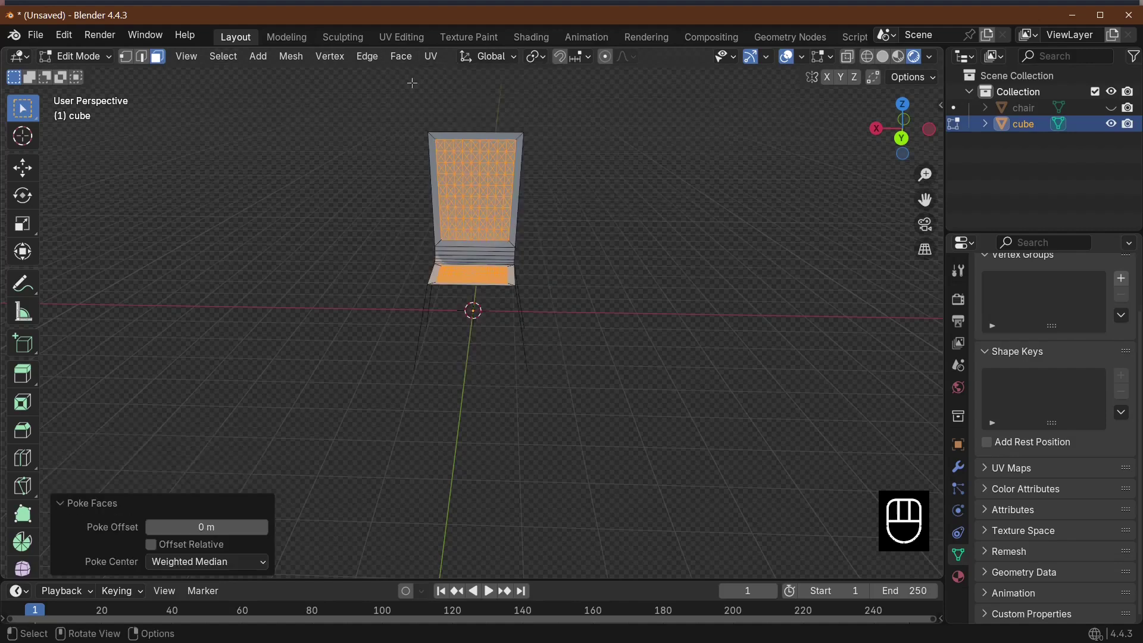
left_click(399, 57)
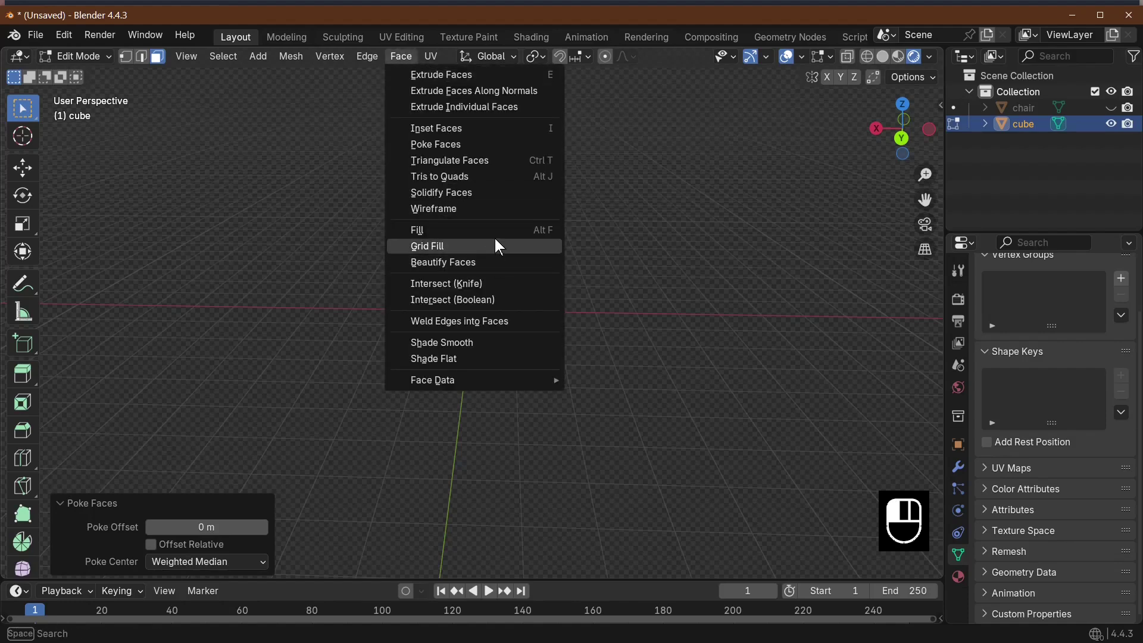
left_click(470, 178)
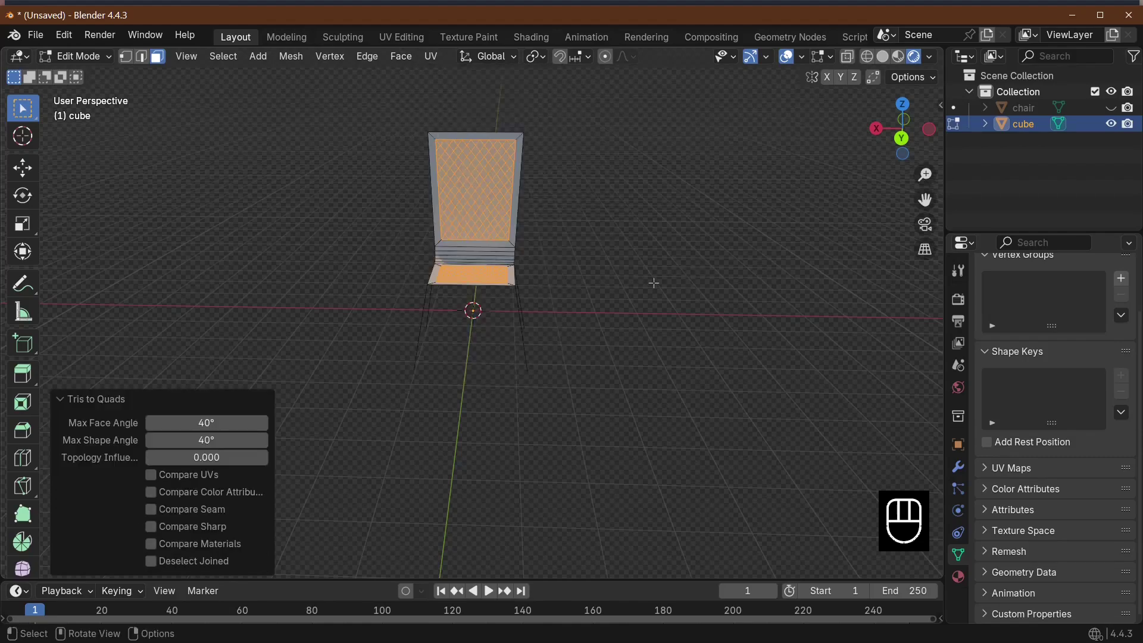
Return to Object Mode and convert the chair mesh to a Grease Pencil object
middle_click_drag(654, 283, 605, 348)
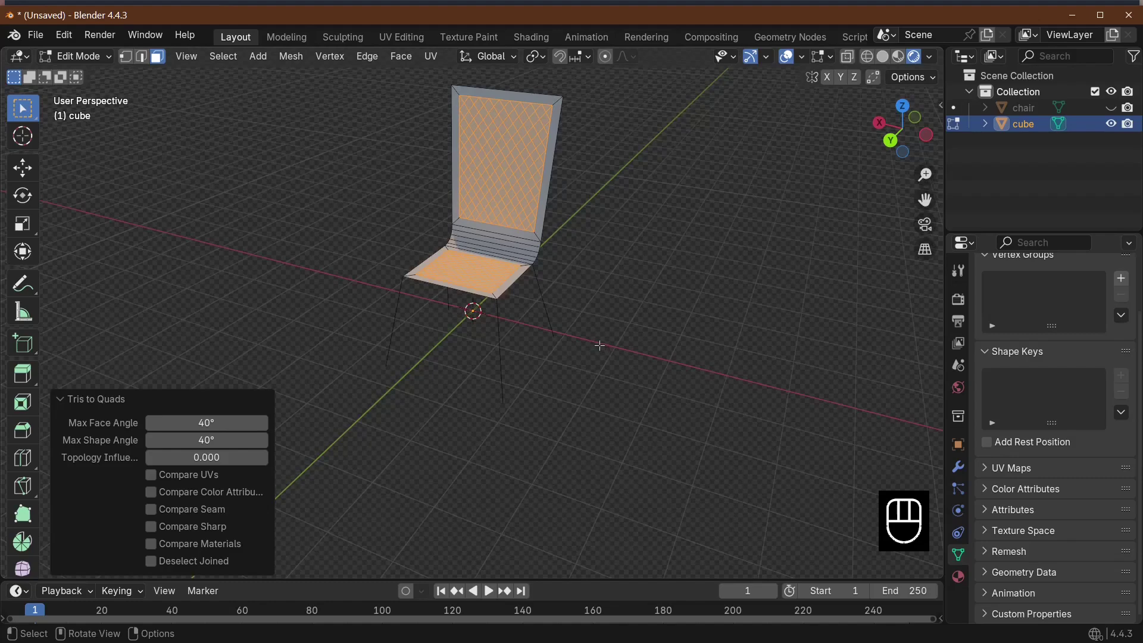
scroll(521, 257, "down", 3)
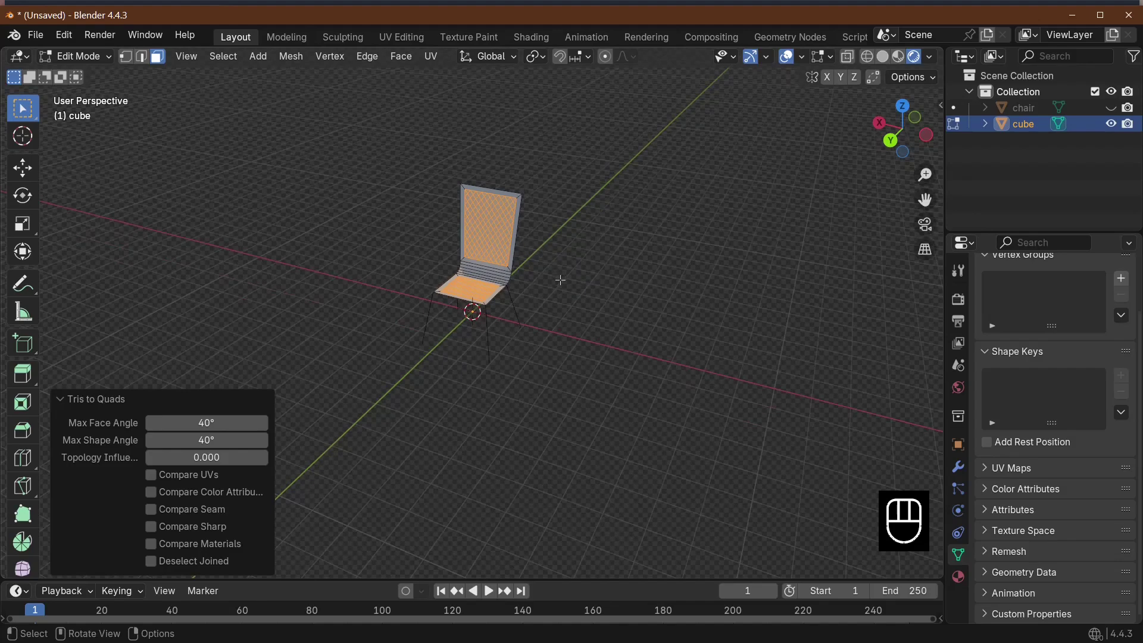
scroll(561, 280, "up", 2)
key("Tab")
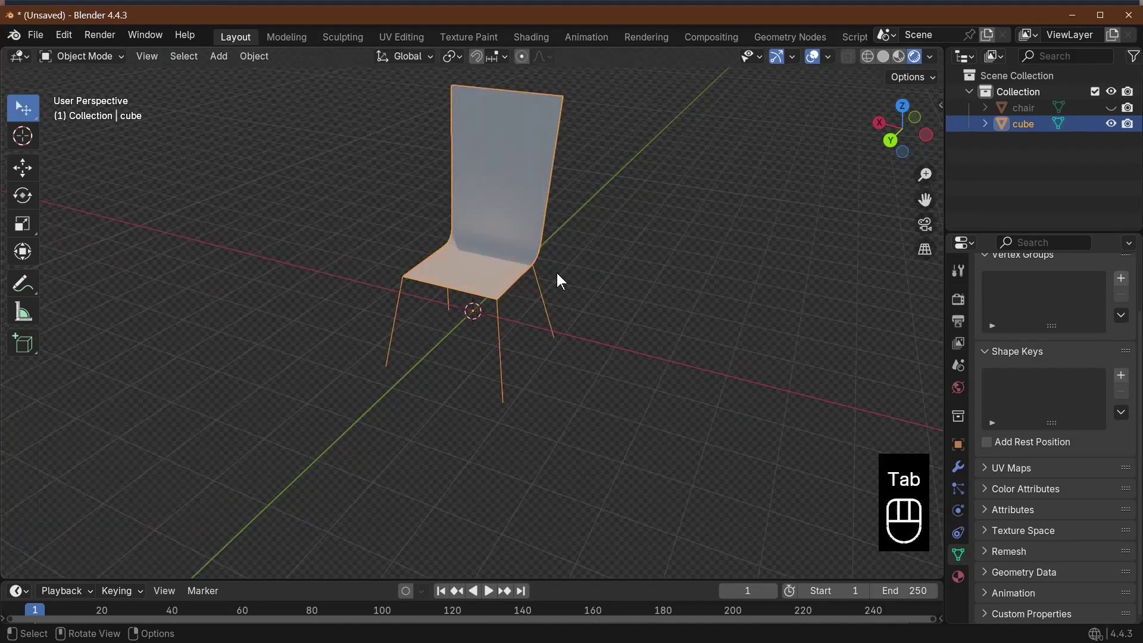
middle_click_drag(552, 263, 546, 244)
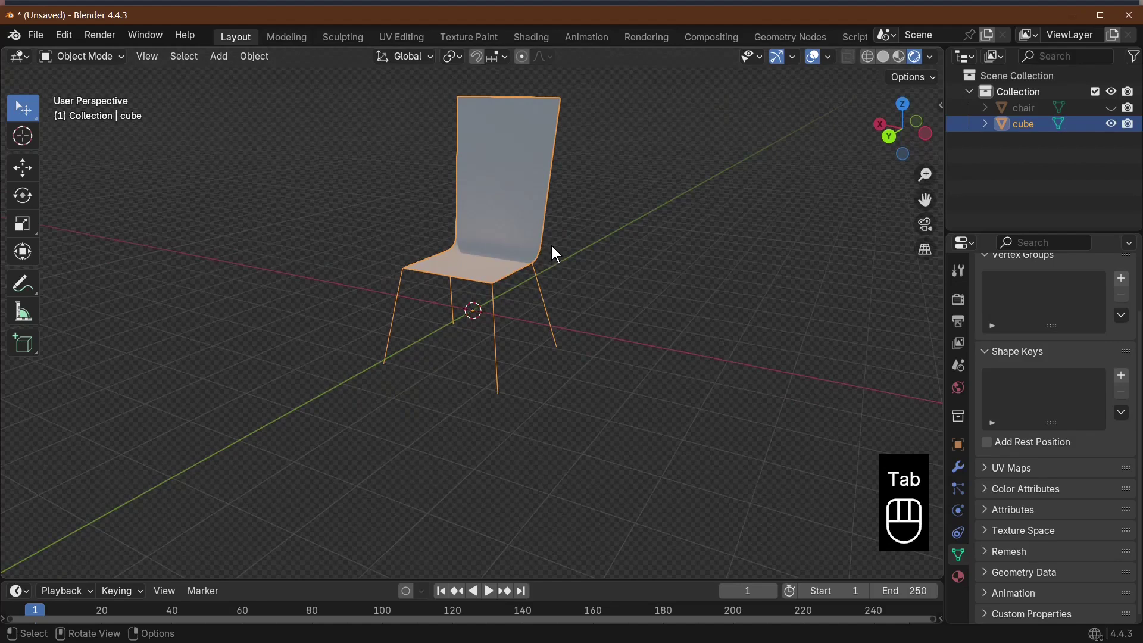
scroll(552, 251, "down", 2)
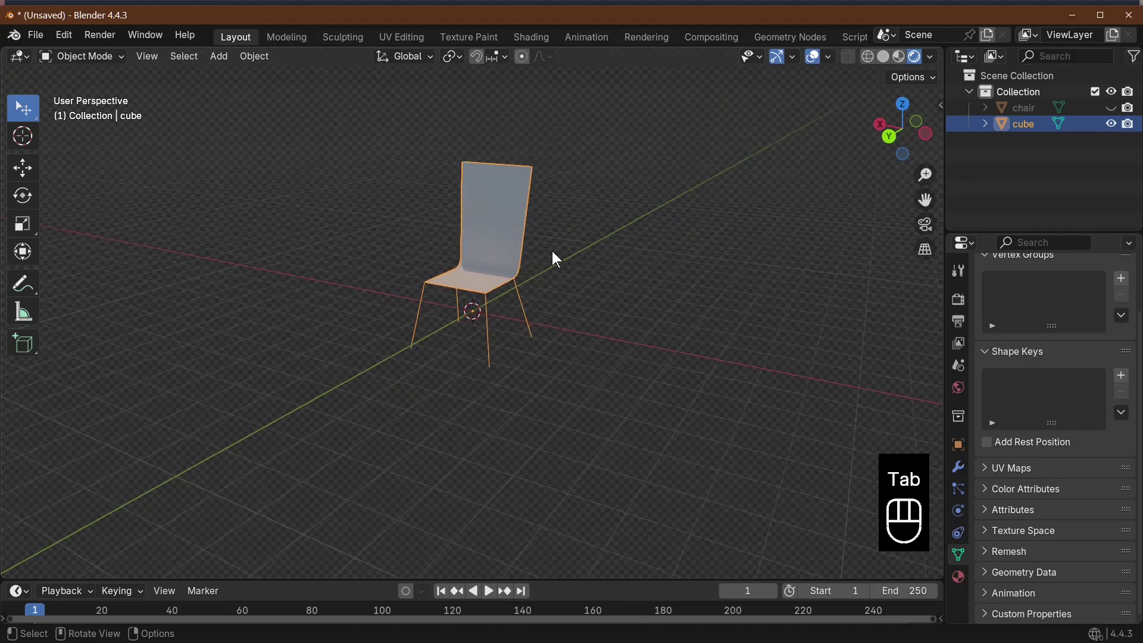
left_click(255, 57)
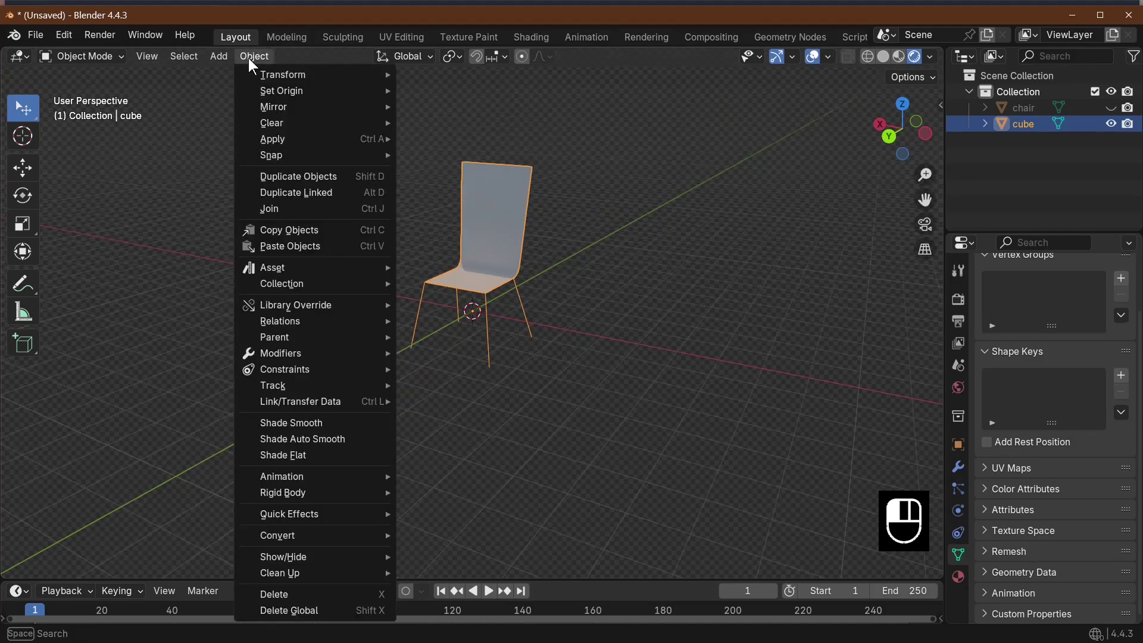
mouse_move(302, 531)
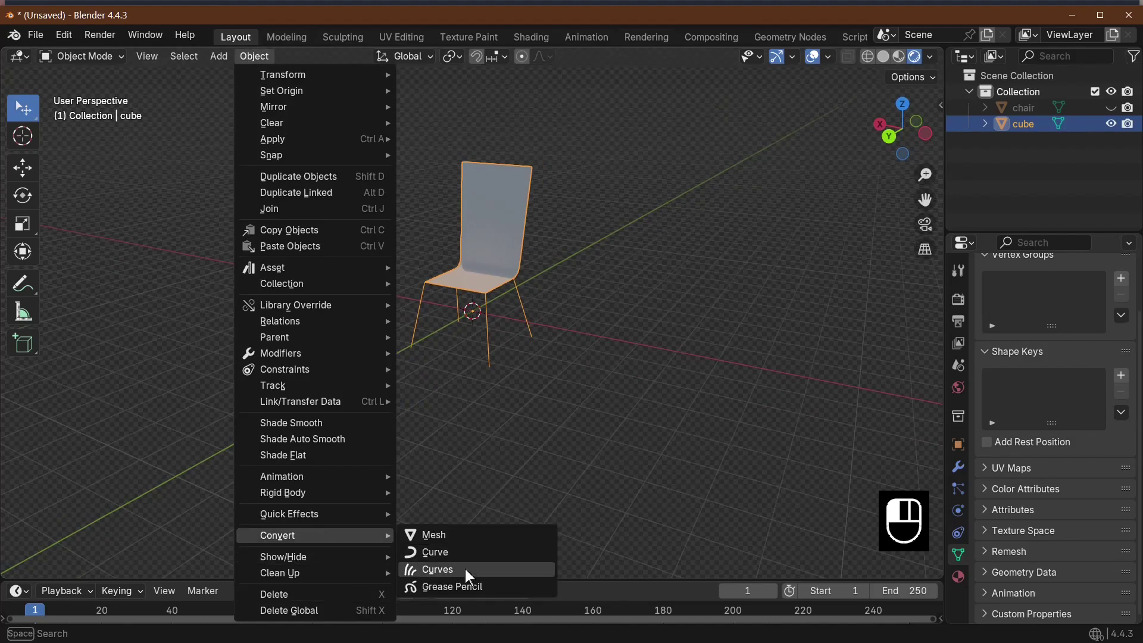
left_click(467, 585)
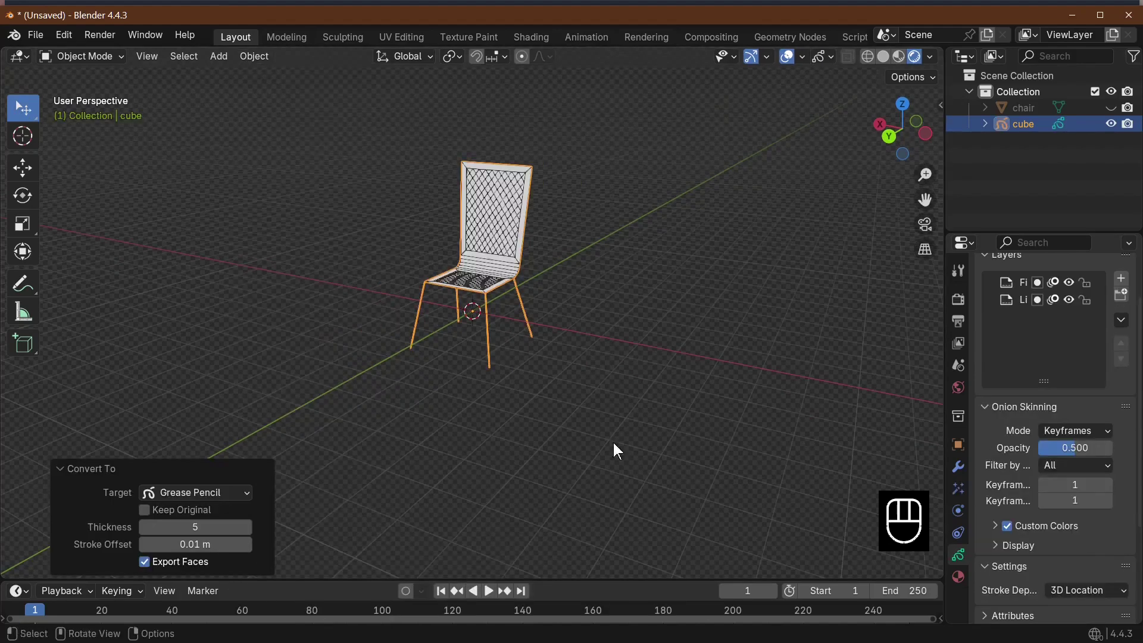
Convert the Grease Pencil chair back to a mesh
middle_click_drag(592, 306, 627, 329)
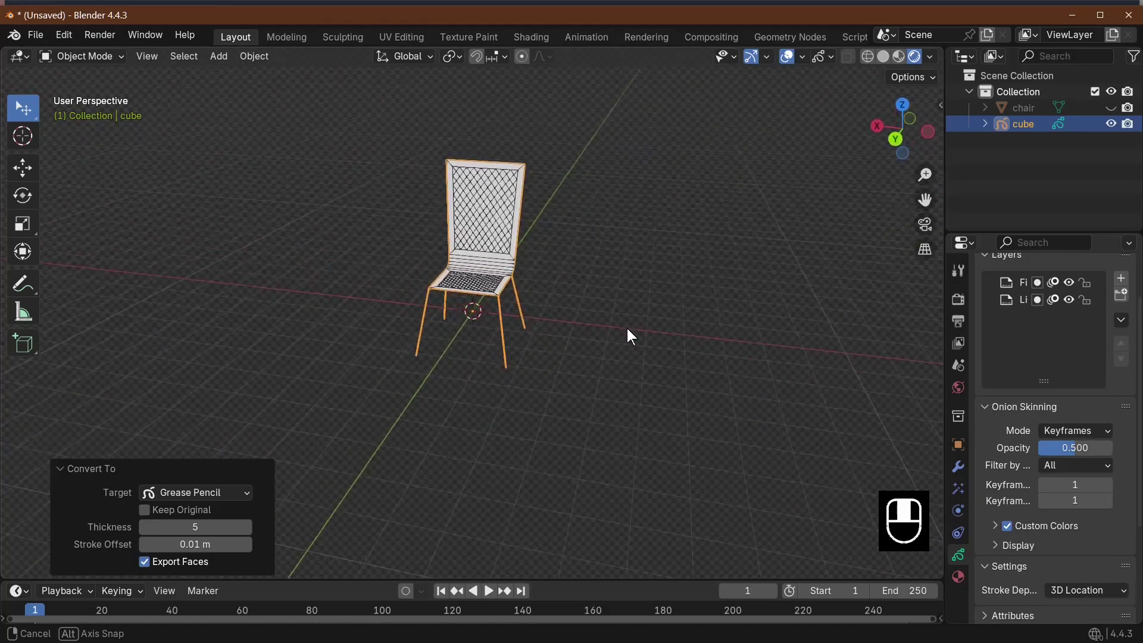
left_click(260, 56)
mouse_move(337, 519)
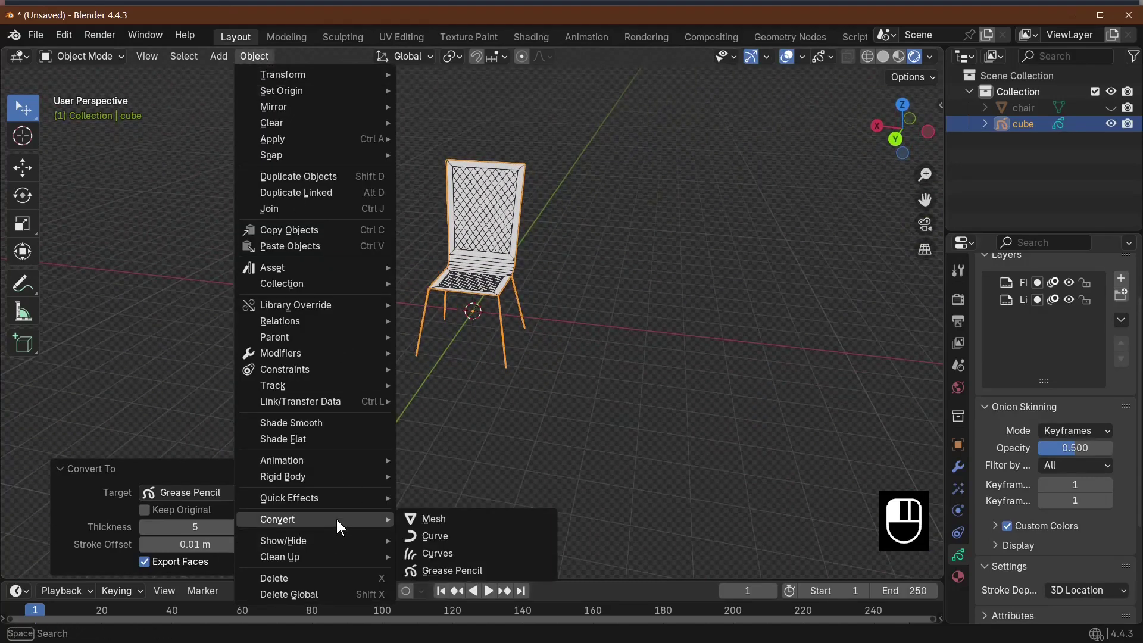
left_click(428, 518)
Convert the wire chair mesh to a Curve object
middle_click_drag(519, 383, 468, 347)
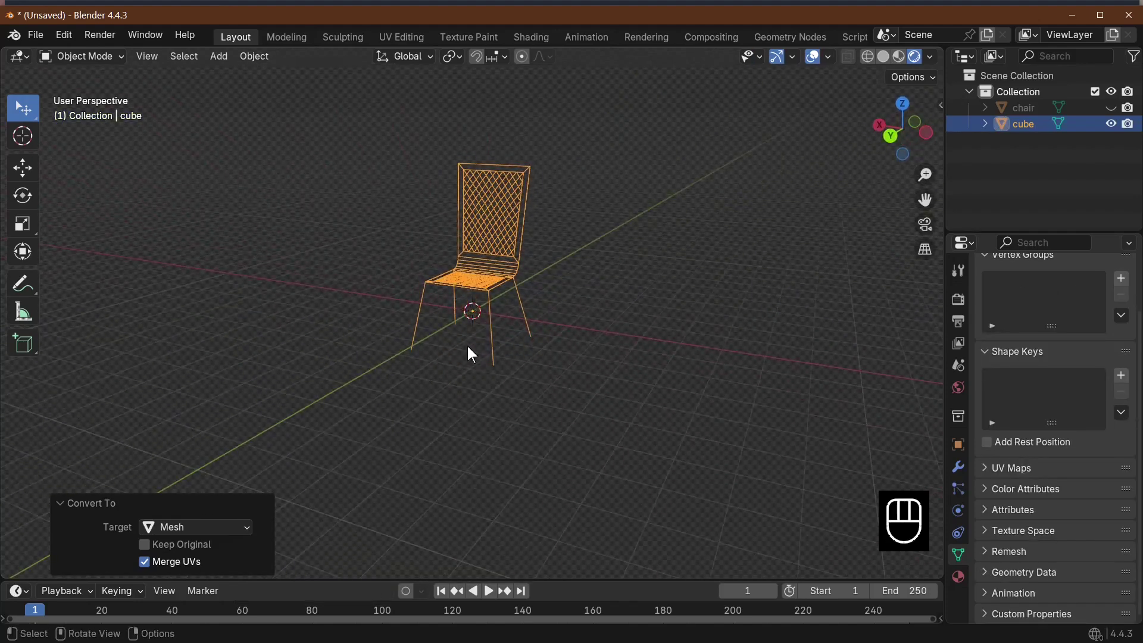
left_click(256, 57)
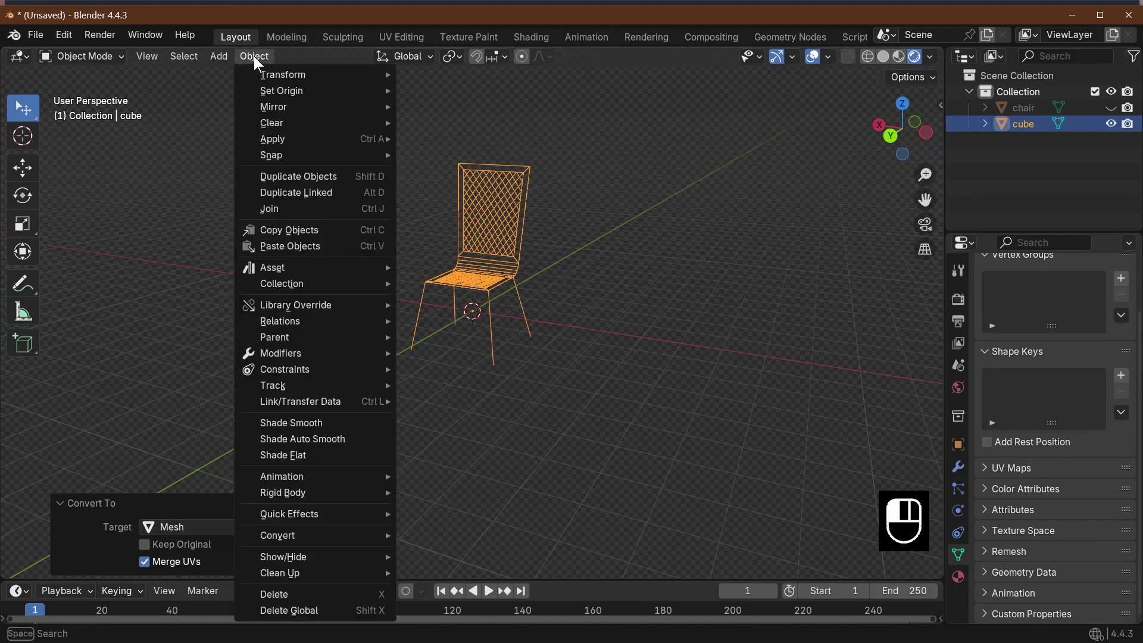
mouse_move(313, 537)
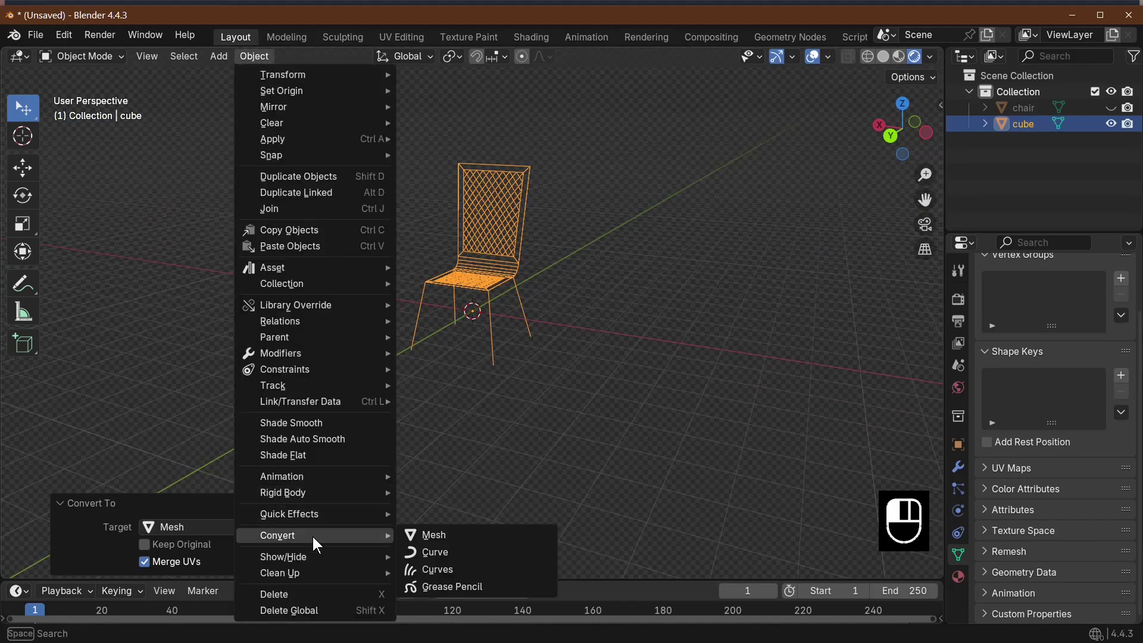
left_click(460, 559)
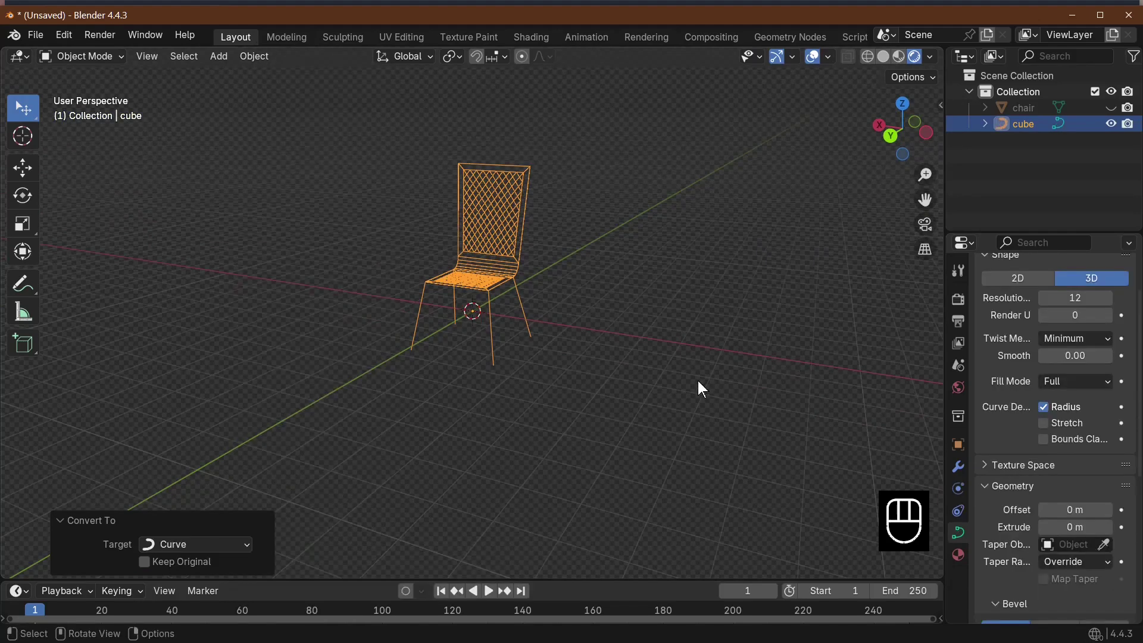
Set the round bevel resolution of the chair curve's geometry to 6
middle_click_drag(699, 382, 631, 401)
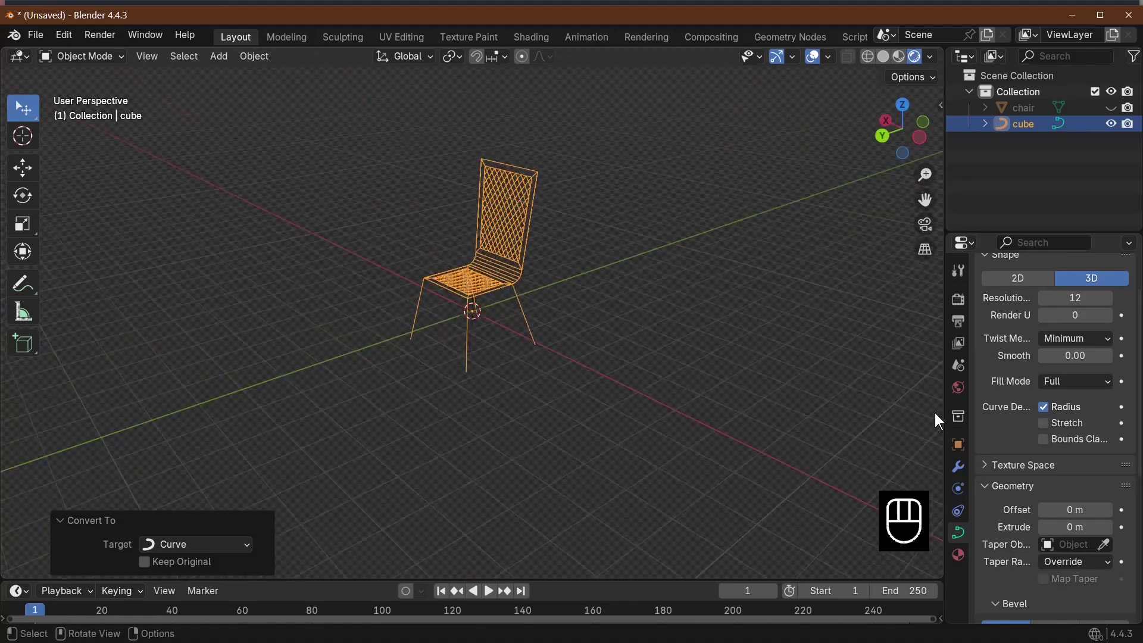
scroll(935, 413, "down", 1)
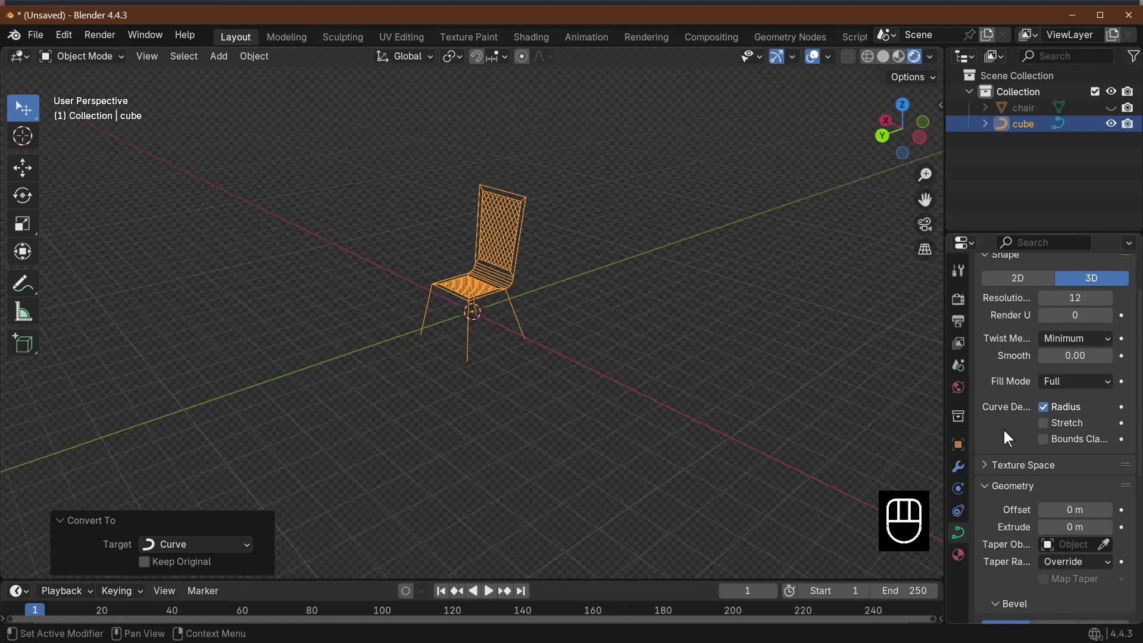
left_click(961, 534)
scroll(1037, 476, "down", 7)
scroll(1066, 421, "up", 4)
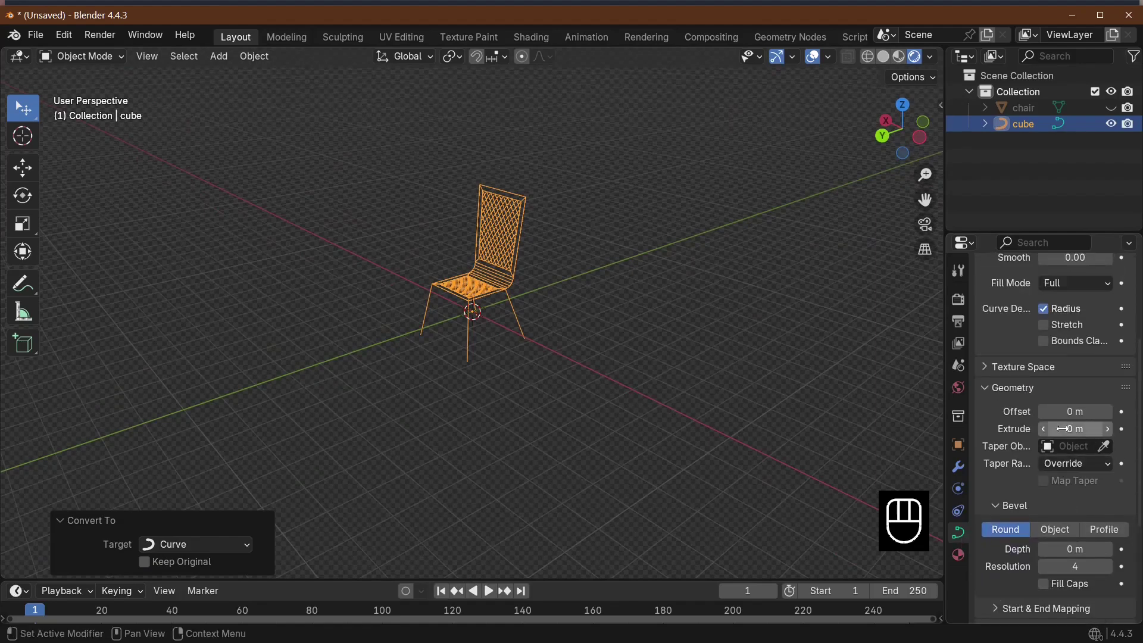
left_click(992, 387)
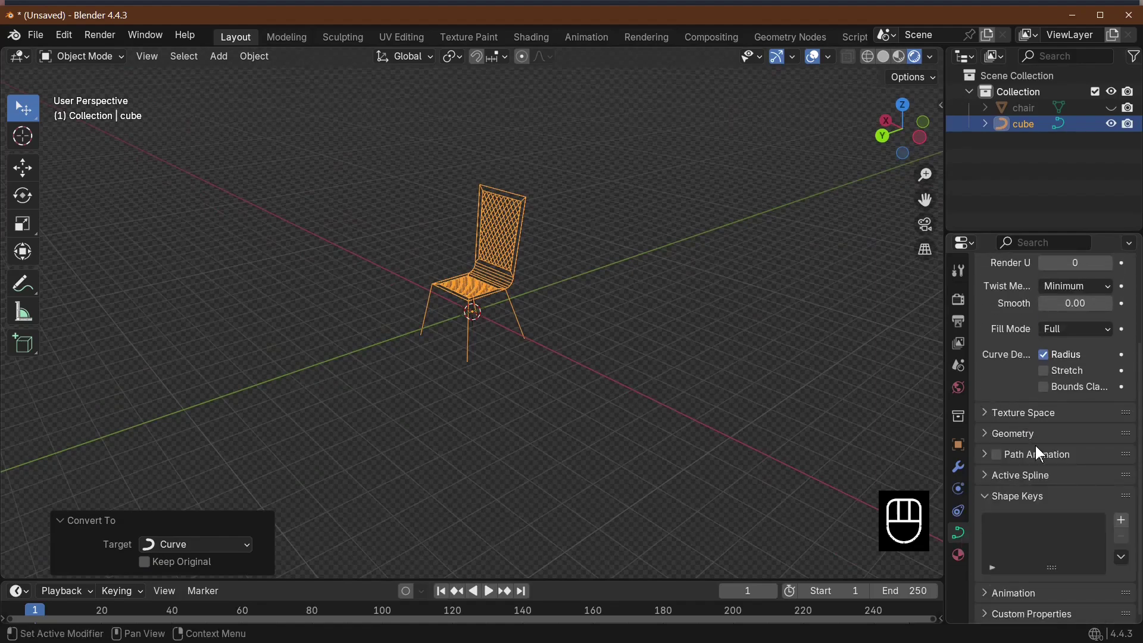
left_click(993, 437)
scroll(1036, 437, "down", 5)
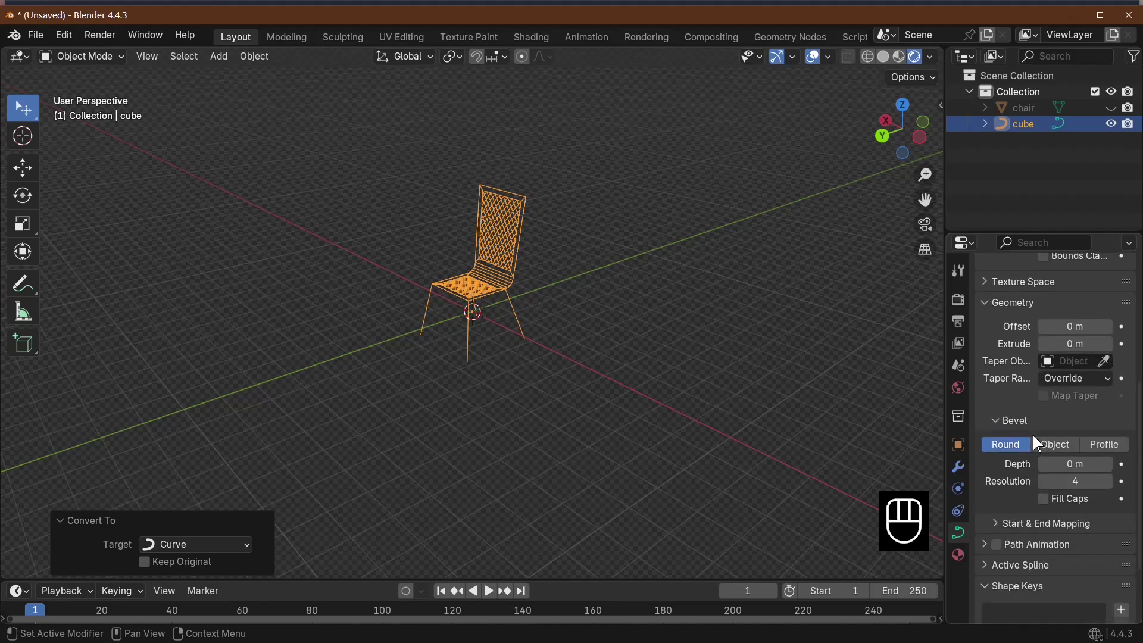
left_click(1078, 482)
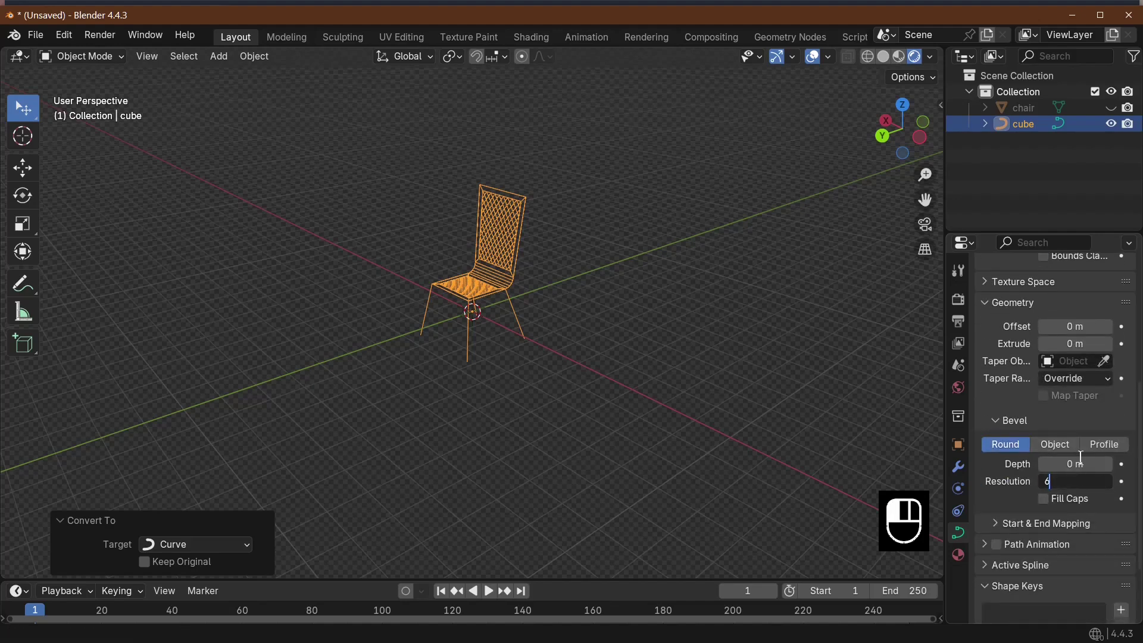
type("6")
key("Return")
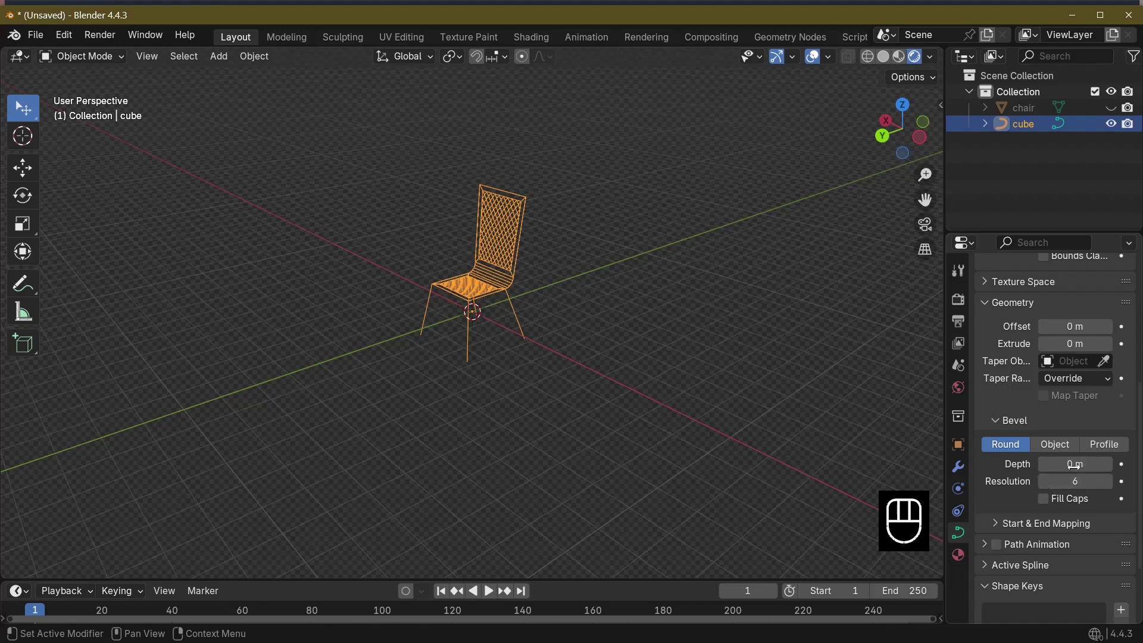
Give the chair curve thickness with a bevel depth of 0.03 m
left_click(1077, 466)
left_click(1058, 481)
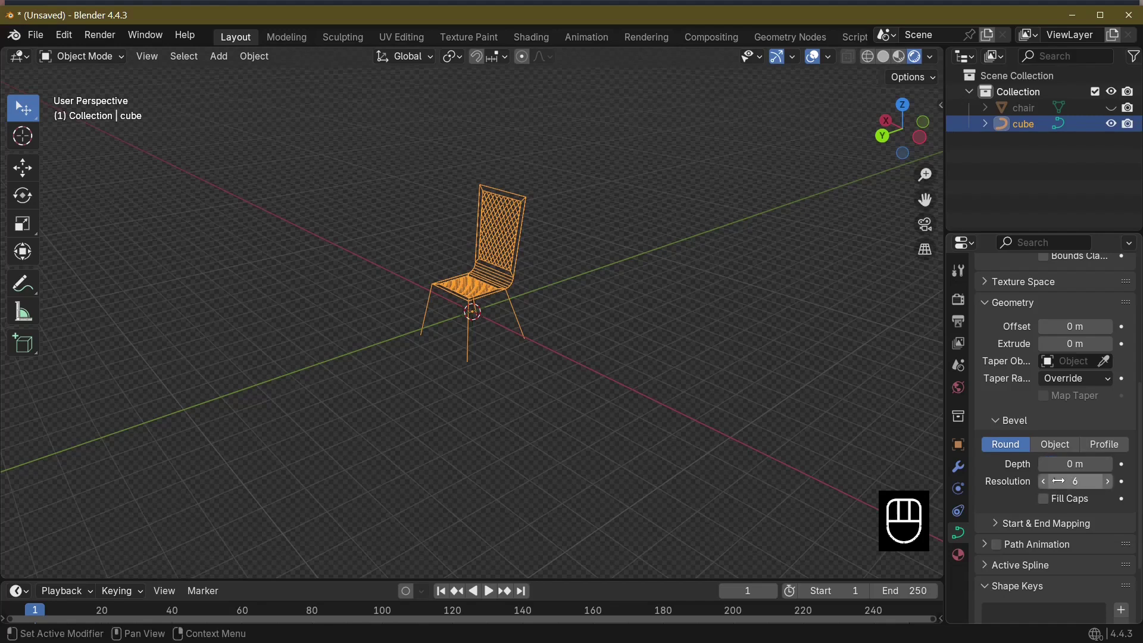
left_click(1107, 466)
left_click(1106, 467)
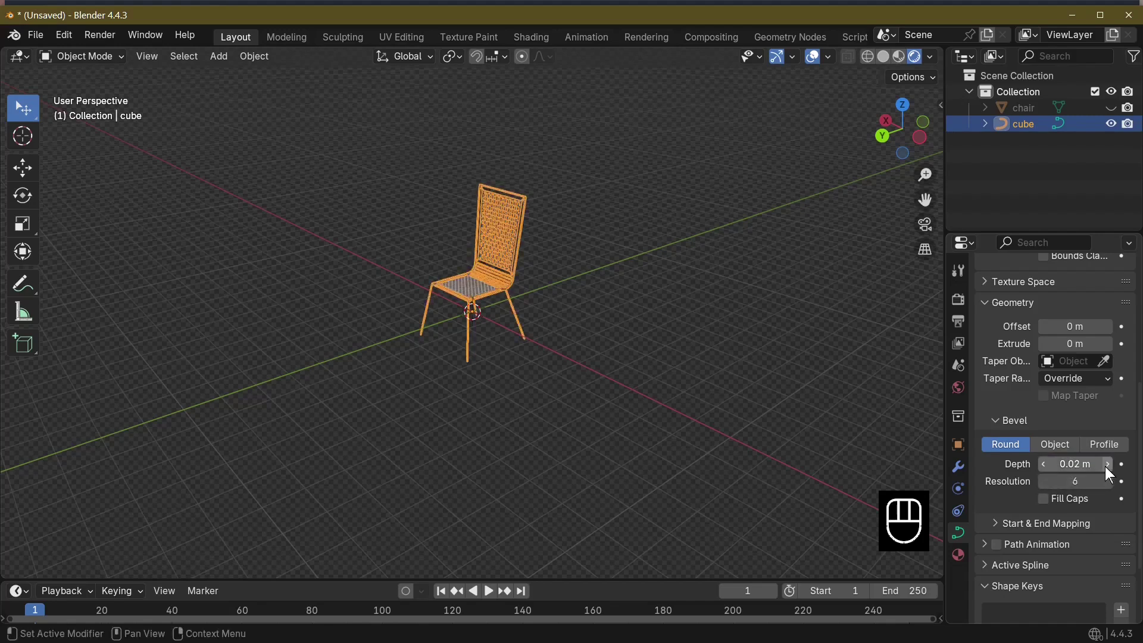
left_click(1105, 466)
Apply smooth shading to the thickened chair curve
scroll(491, 353, "up", 6)
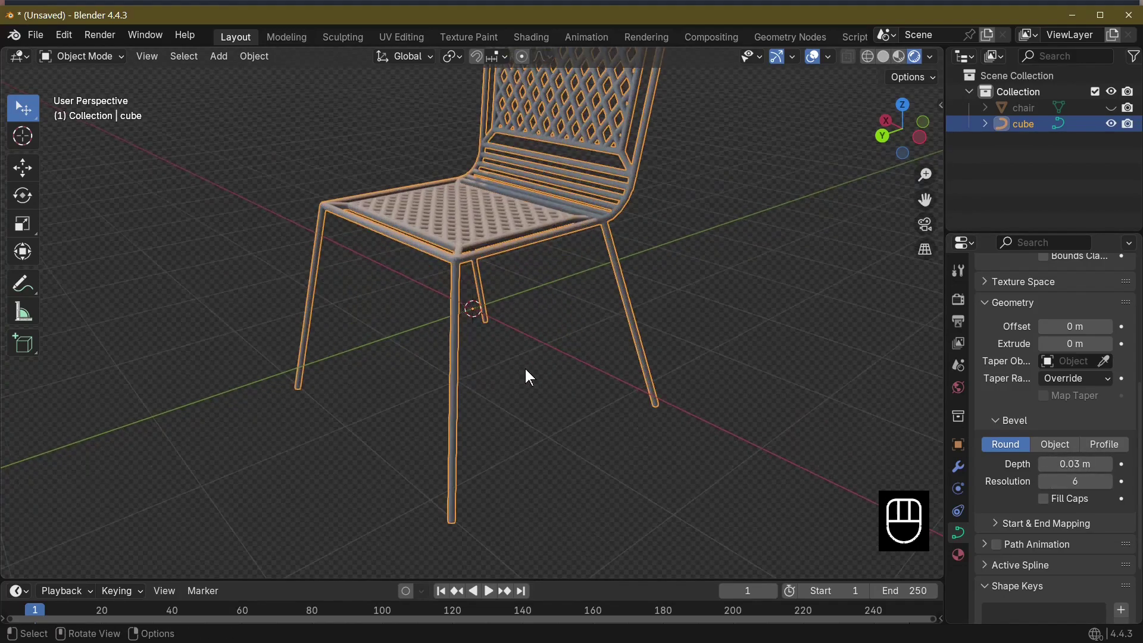
middle_click_drag(526, 371, 626, 411)
scroll(528, 412, "up", 5)
middle_click_drag(514, 413, 444, 403)
right_click(362, 346)
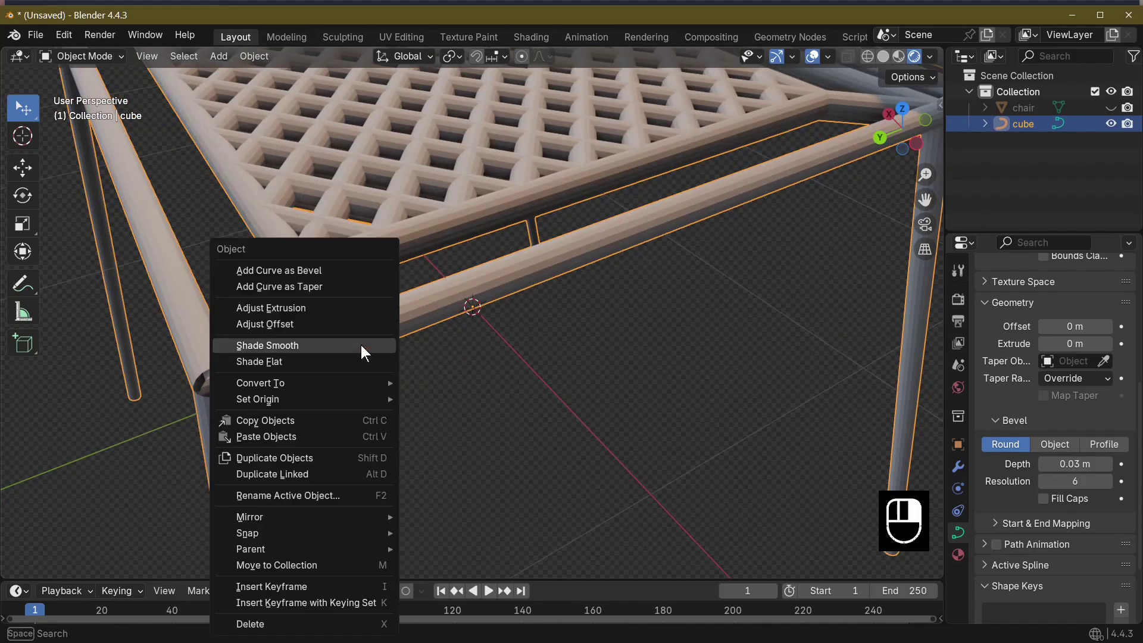
left_click(358, 345)
scroll(441, 346, "down", 8)
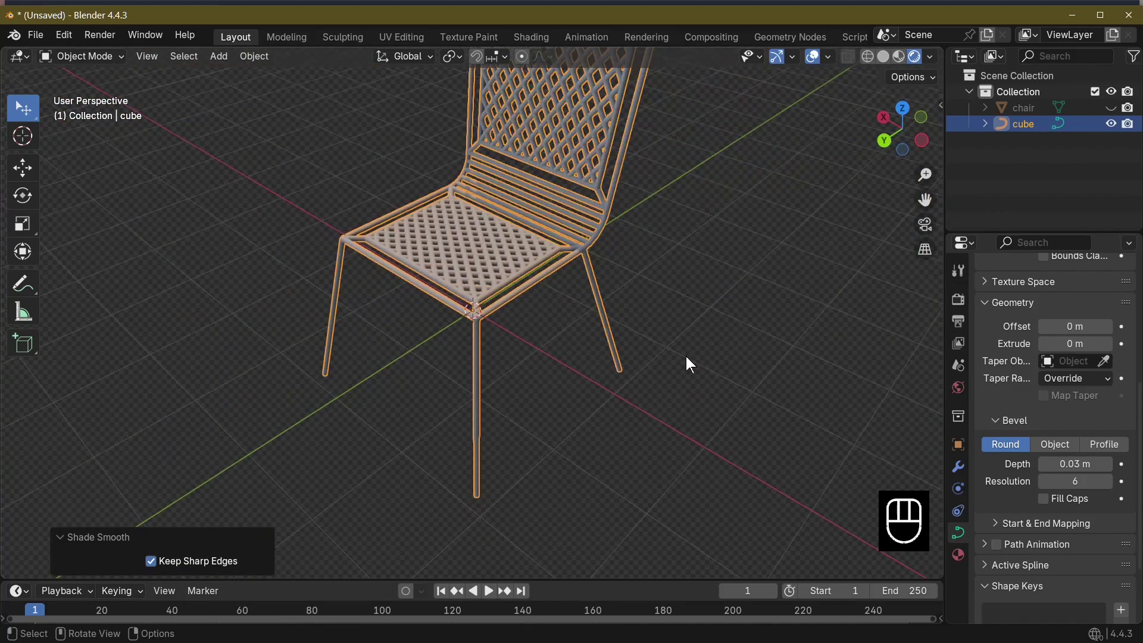
Convert the smooth-shaded chair curve to a mesh
mouse_move(687, 358)
middle_mouse_down()
mouse_move(690, 326)
mouse_move(667, 355)
middle_mouse_up()
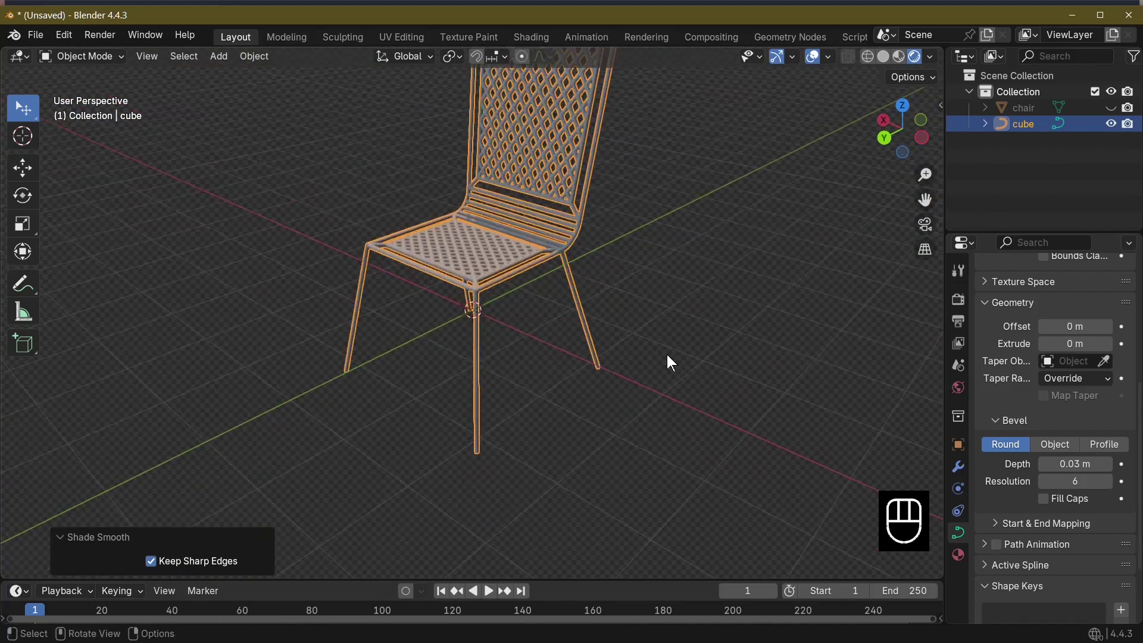
scroll(754, 420, "down", 3)
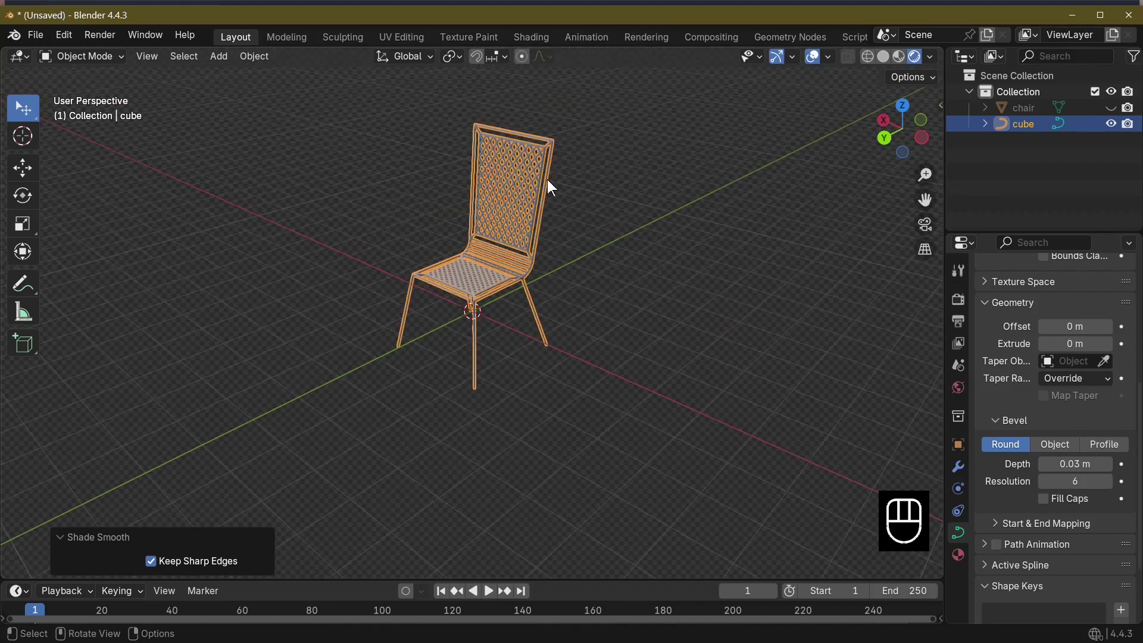
scroll(752, 295, "up", 3)
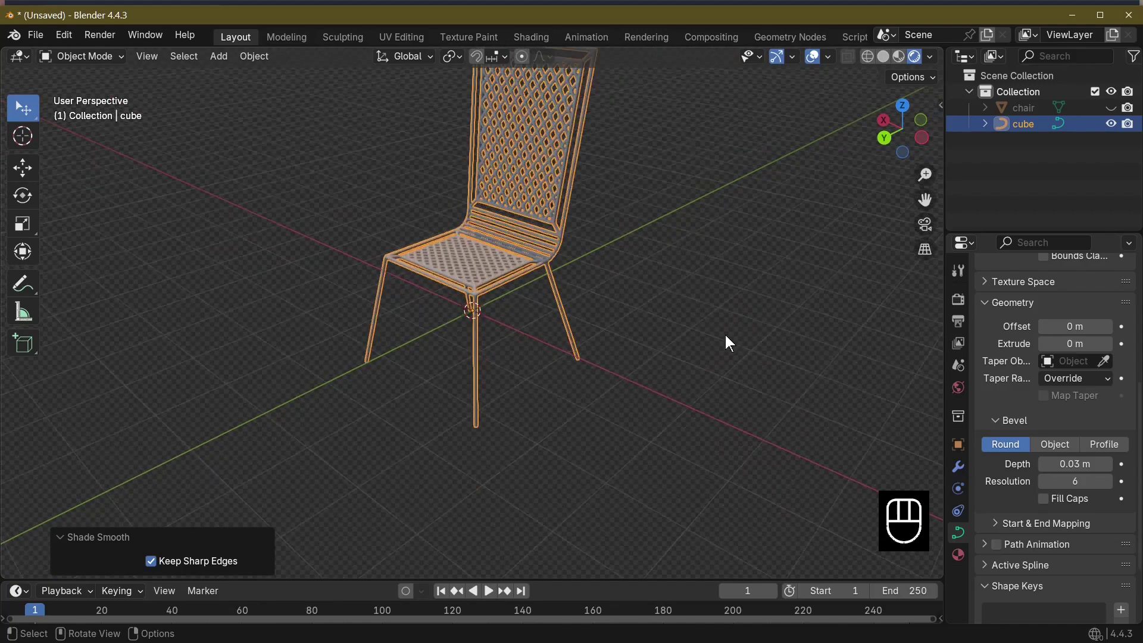
mouse_move(726, 335)
middle_mouse_down()
mouse_move(791, 385)
mouse_move(684, 421)
mouse_move(569, 400)
mouse_move(732, 351)
middle_mouse_up()
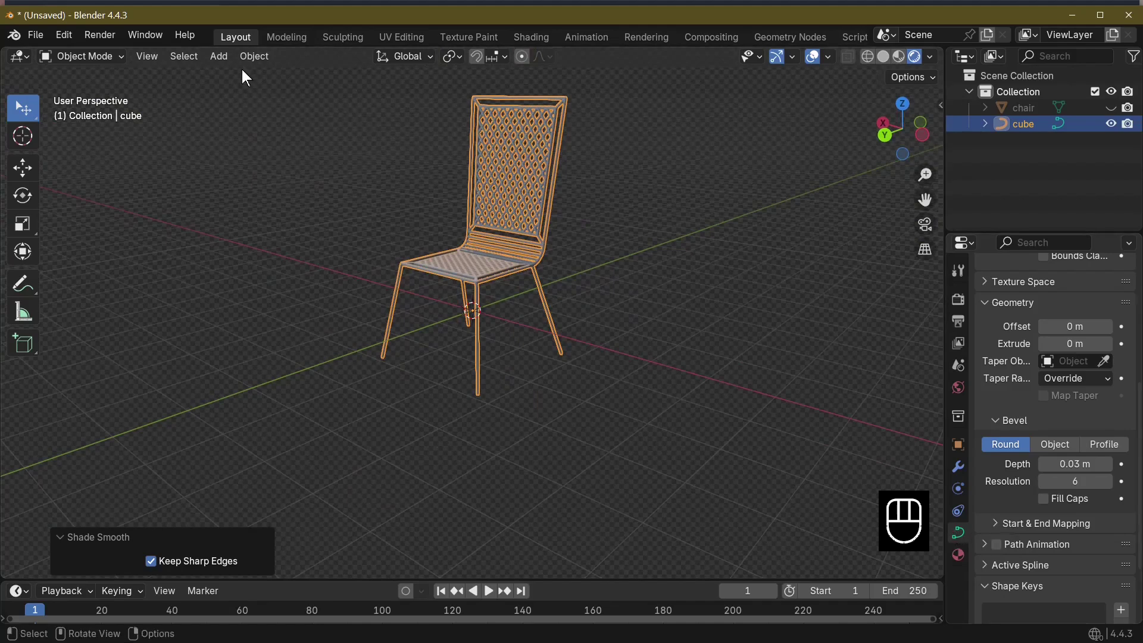
left_click(255, 56)
mouse_move(321, 543)
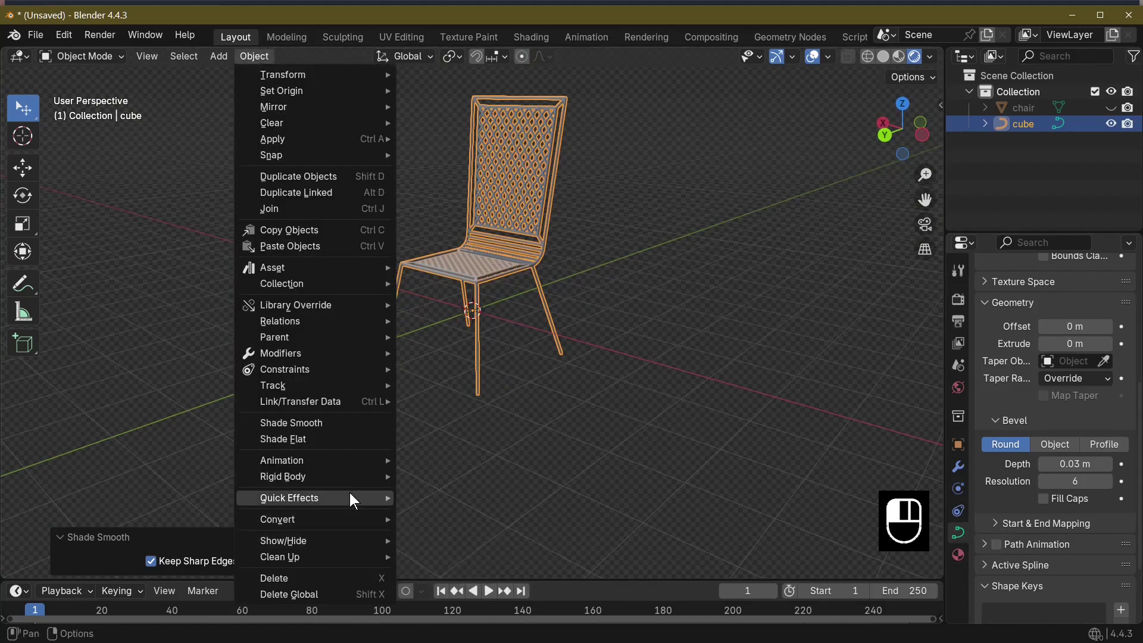
mouse_move(322, 518)
left_click(419, 517)
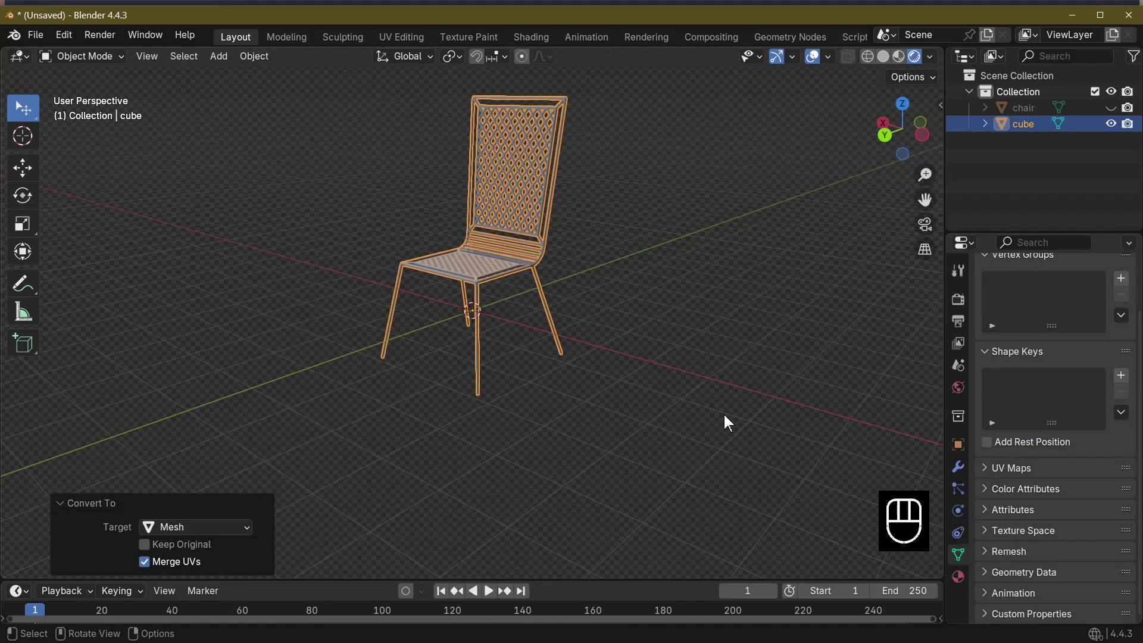
Enter Edit Mode on the converted chair mesh and select all of its geometry
scroll(625, 436, "up", 3)
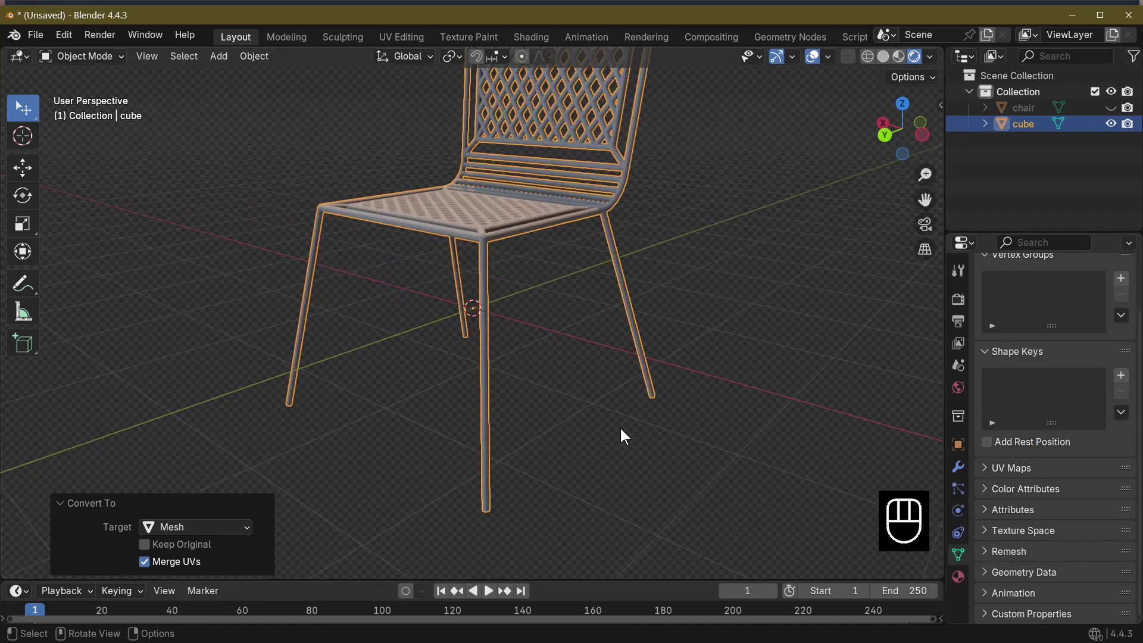
middle_click_drag(625, 437, 612, 451)
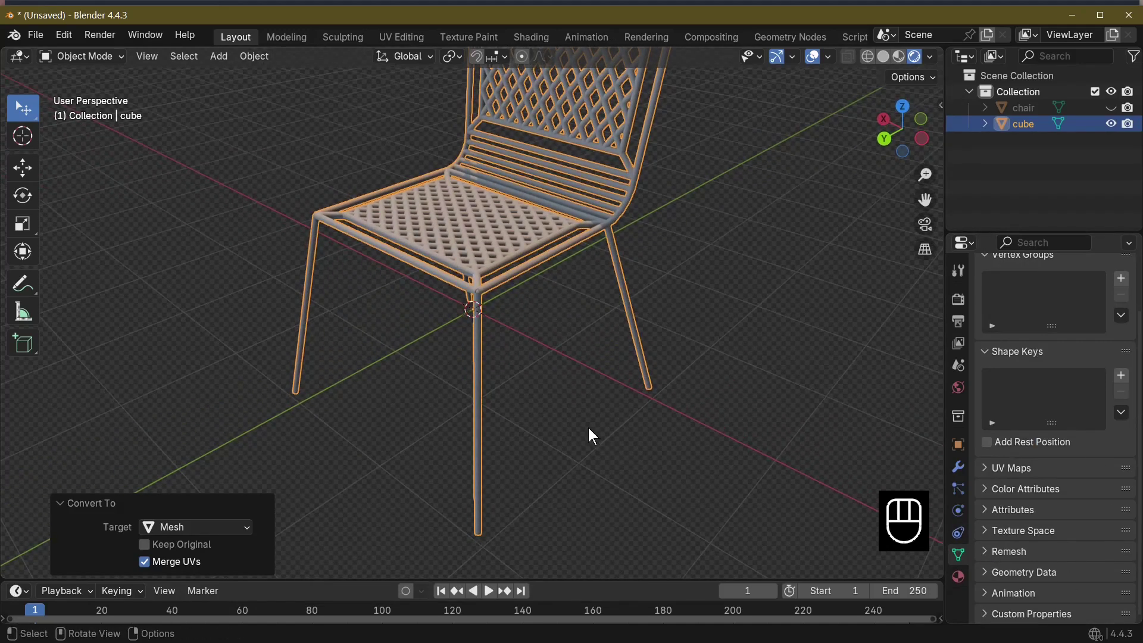
key("Tab")
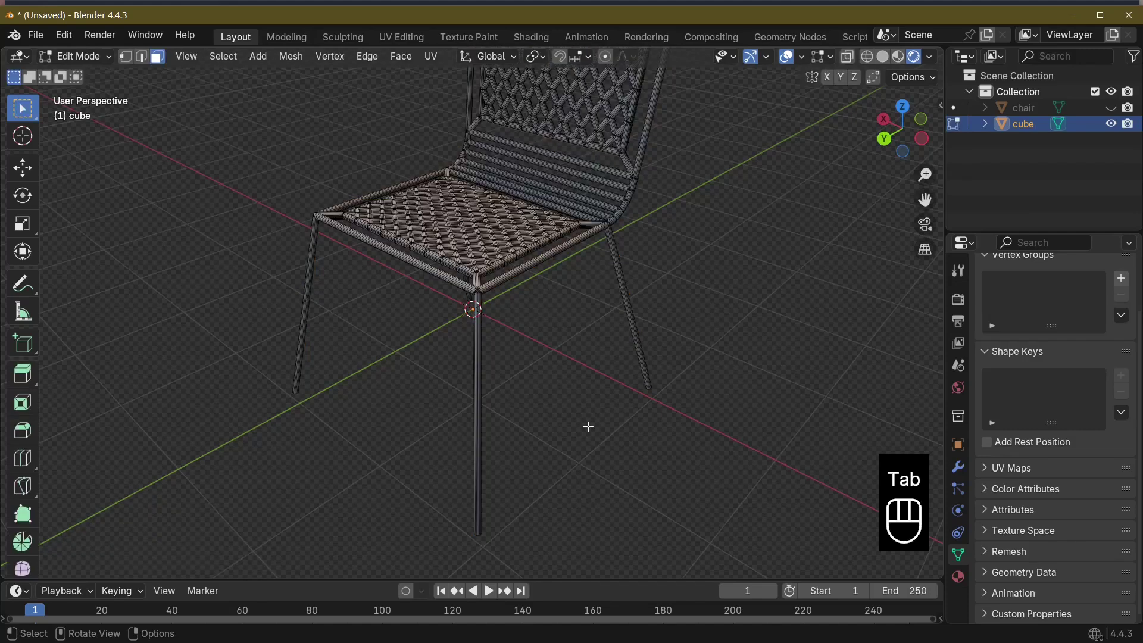
key("a")
scroll(589, 420, "down", 5)
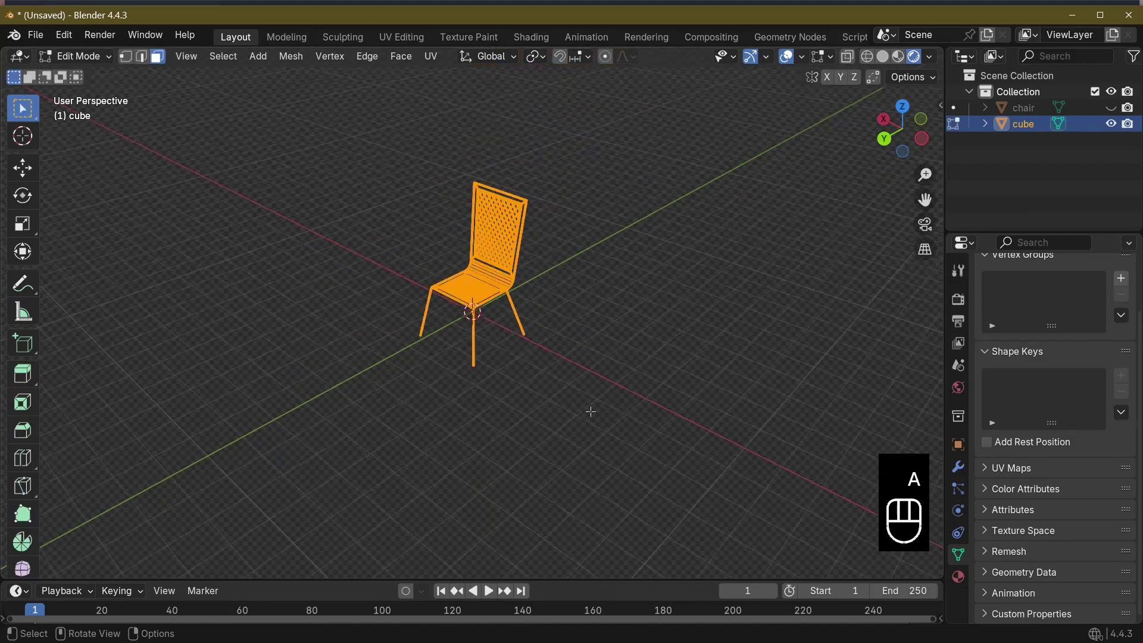
scroll(592, 412, "up", 4)
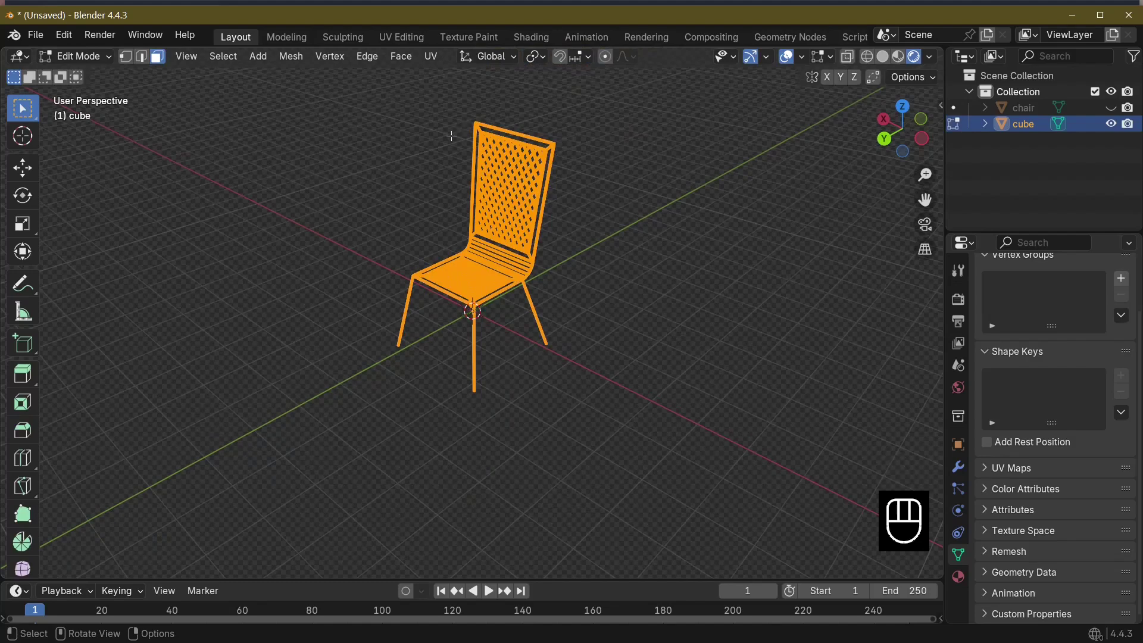
Try merging the selected chair vertices by distance at 0.0201 m and undo it
left_click(290, 56)
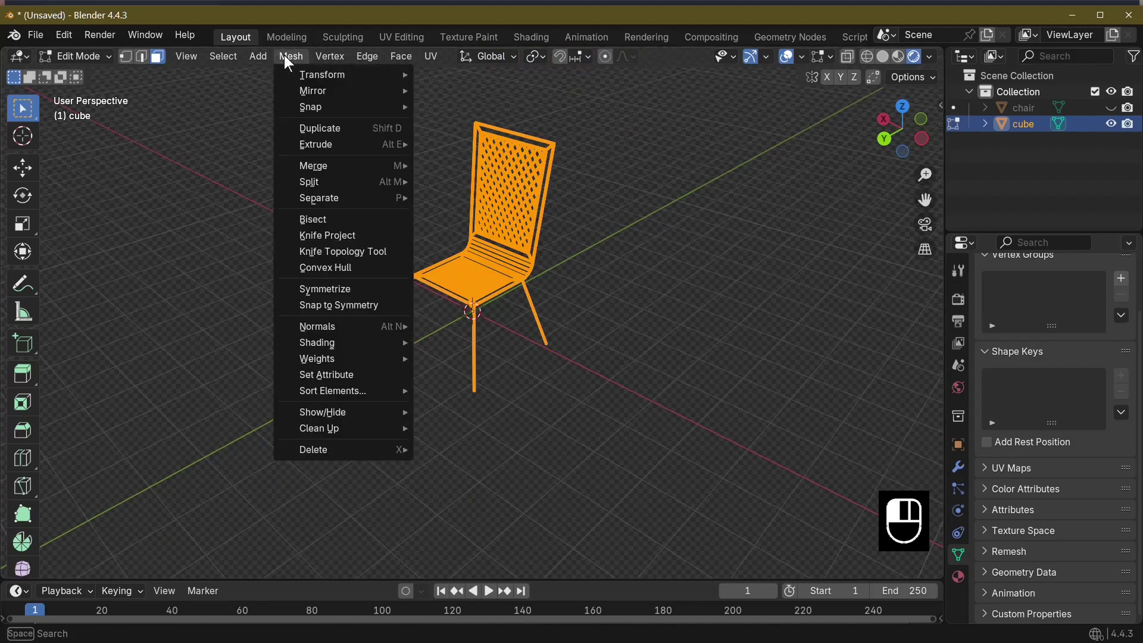
mouse_move(340, 166)
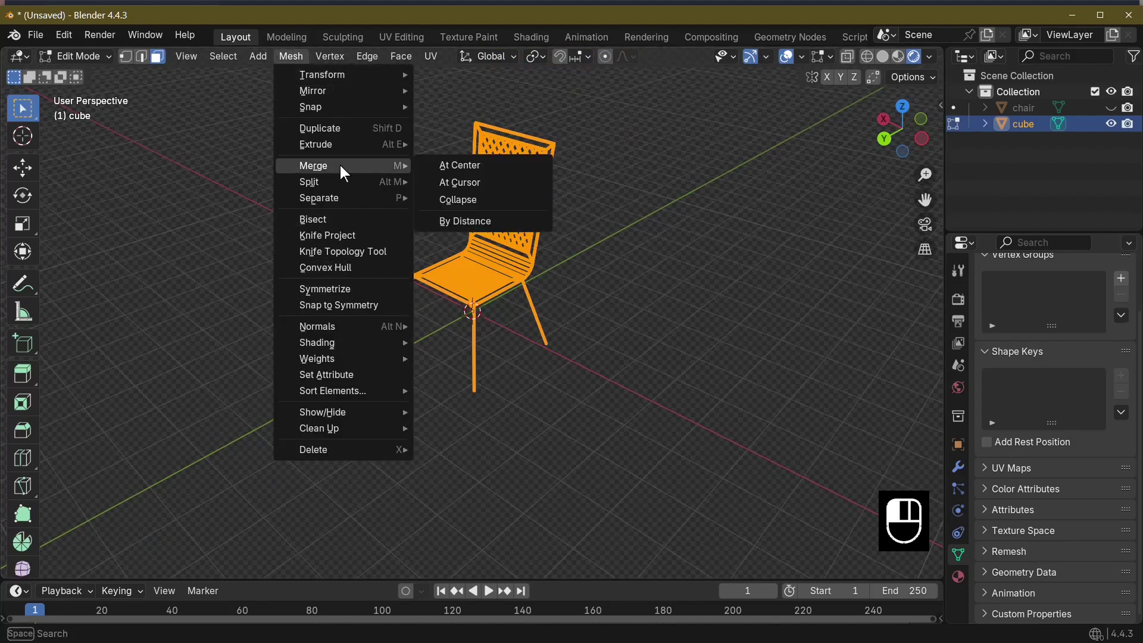
left_click(456, 218)
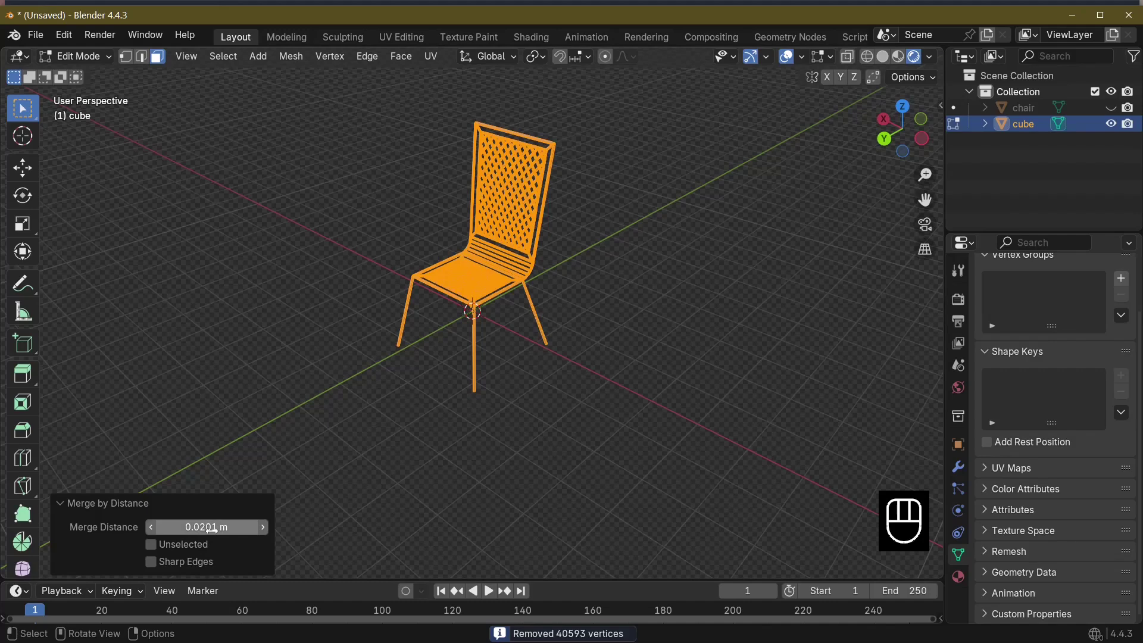
left_click(514, 497)
key("ctrl+z")
key("ctrl+z")
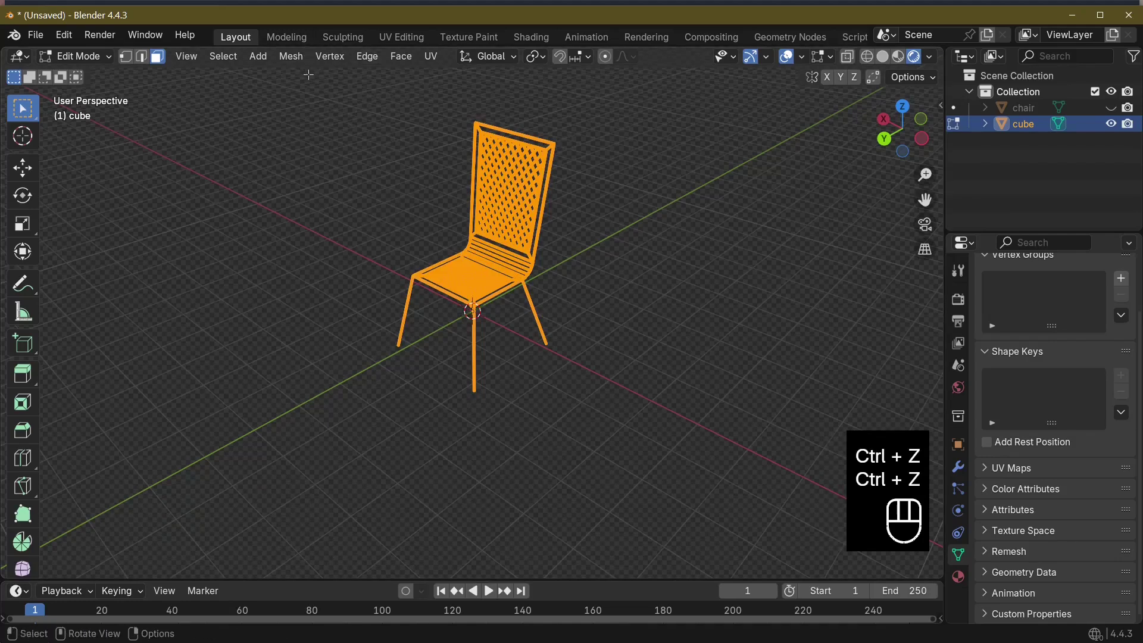
Merge the selected chair vertices by distance with a 0.0201 m merge distance and return to Object Mode
left_click(295, 57)
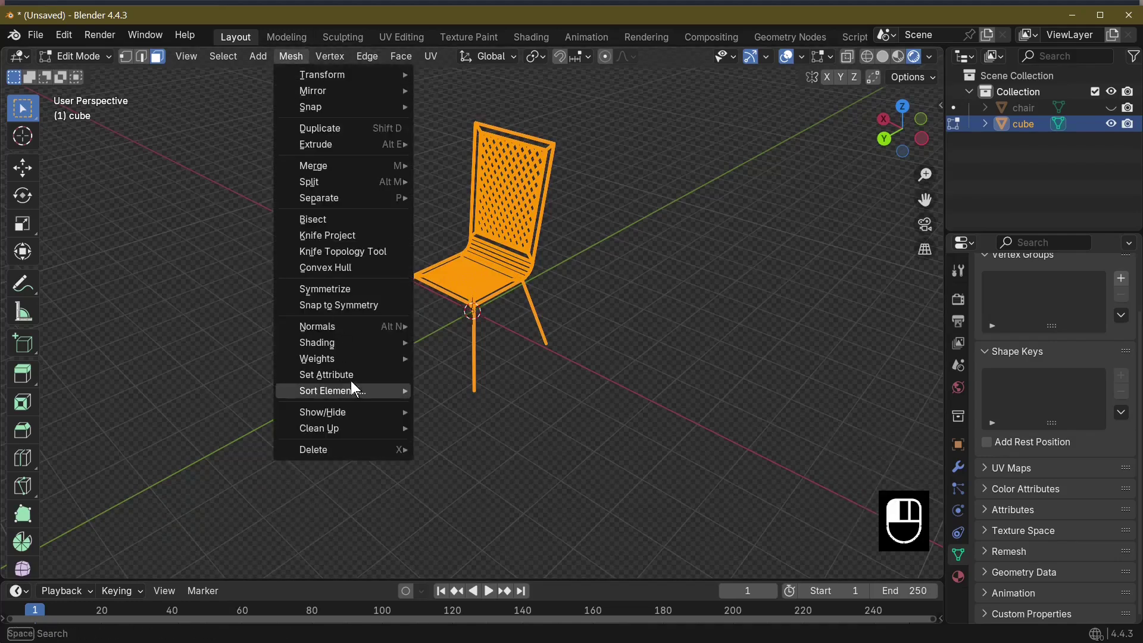
mouse_move(346, 167)
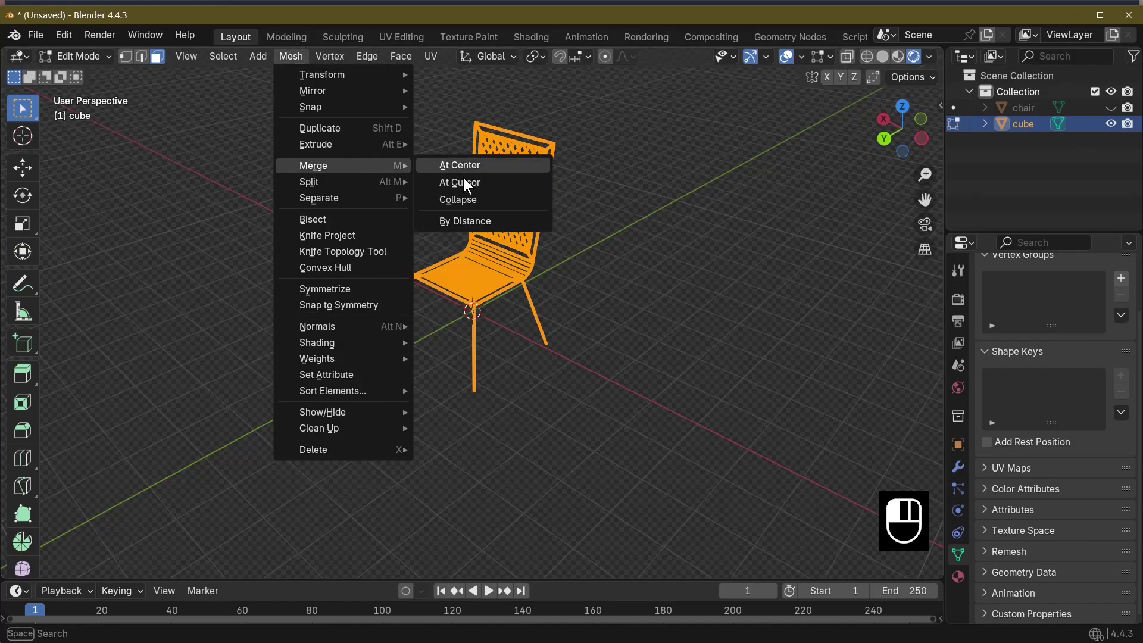
left_click(459, 220)
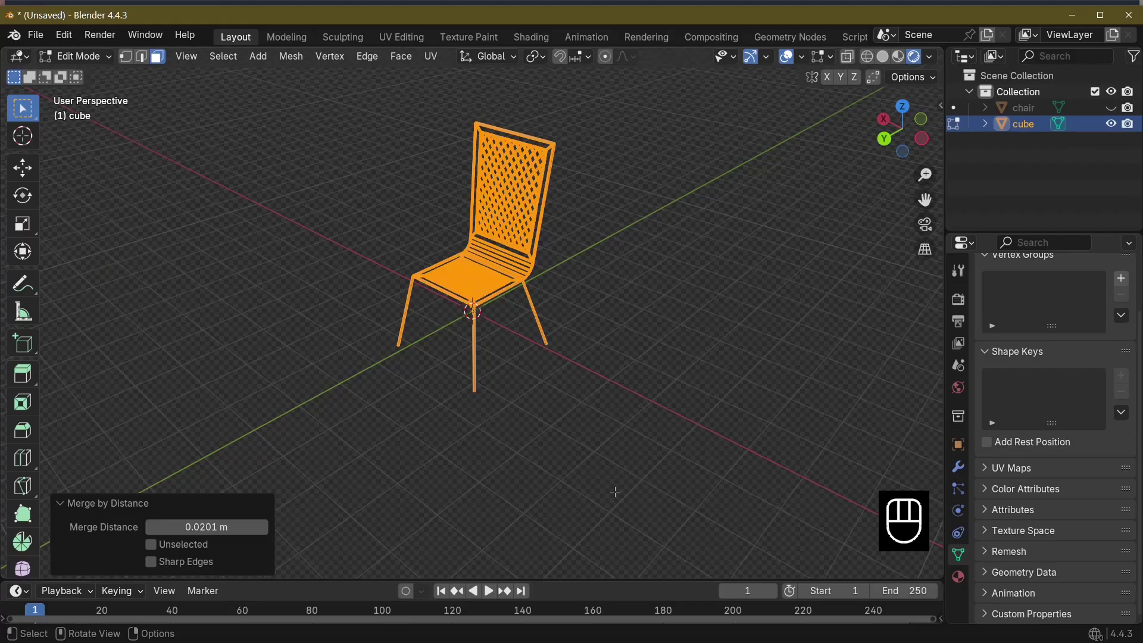
scroll(615, 491, "up", 2)
middle_click_drag(601, 457, 667, 460)
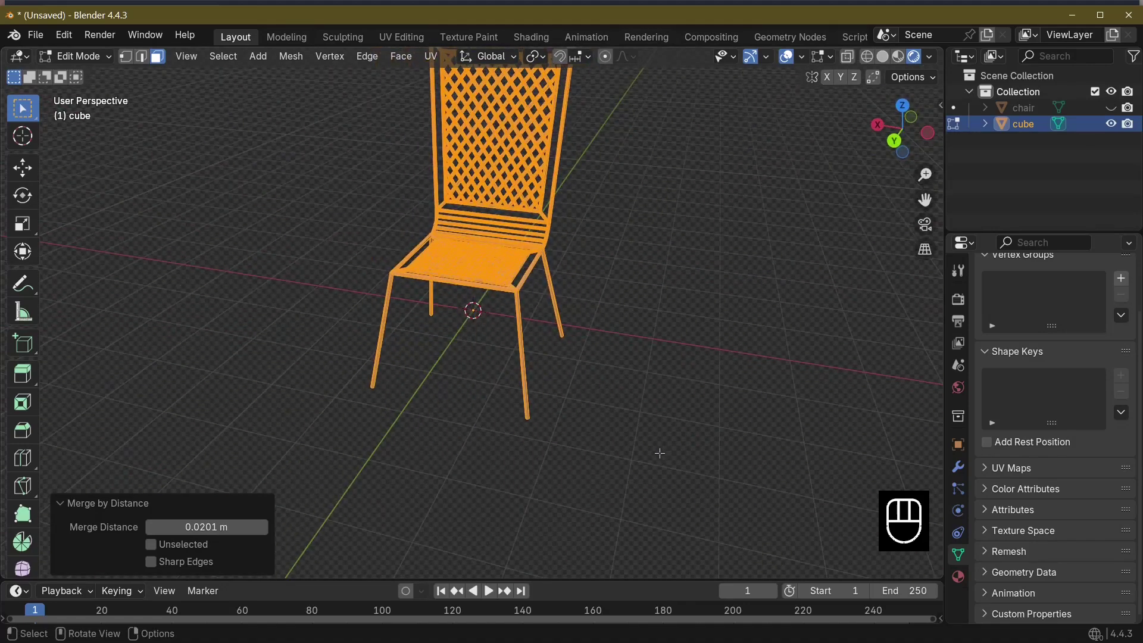
key("Tab")
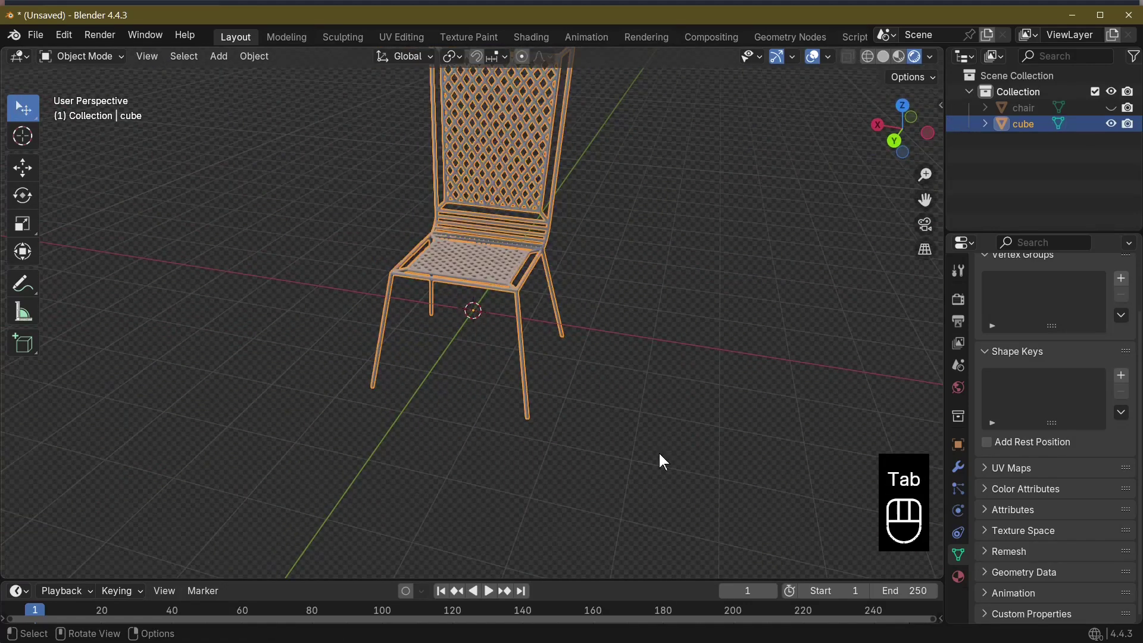
Examine the merged chair's seat lattice, backrest, frame joints and legs from several angles
middle_click_drag(547, 327, 507, 389)
scroll(521, 398, "up", 4)
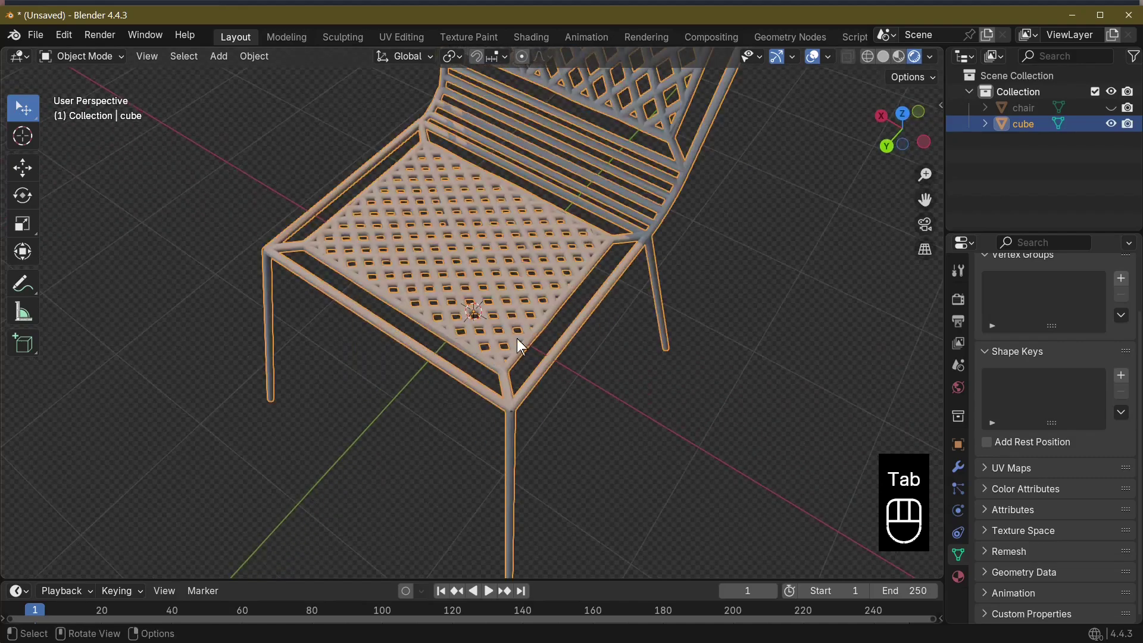
middle_click_drag(517, 339, 516, 292)
scroll(423, 274, "down", 3)
scroll(609, 262, "down", 3)
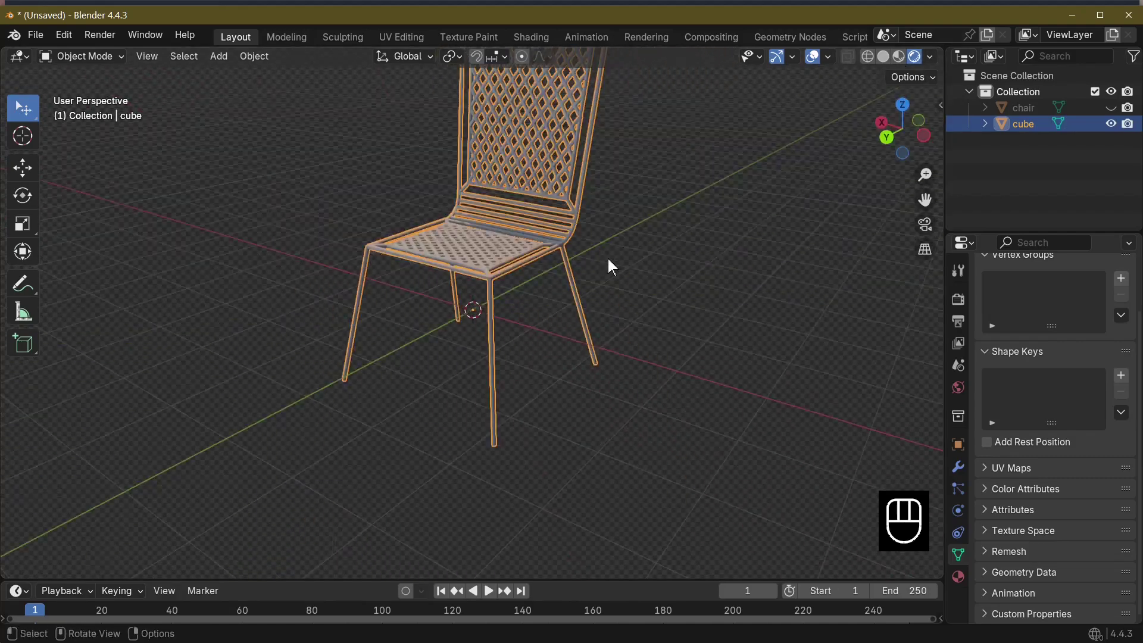
middle_click_drag(610, 263, 549, 323)
scroll(548, 343, "up", 2)
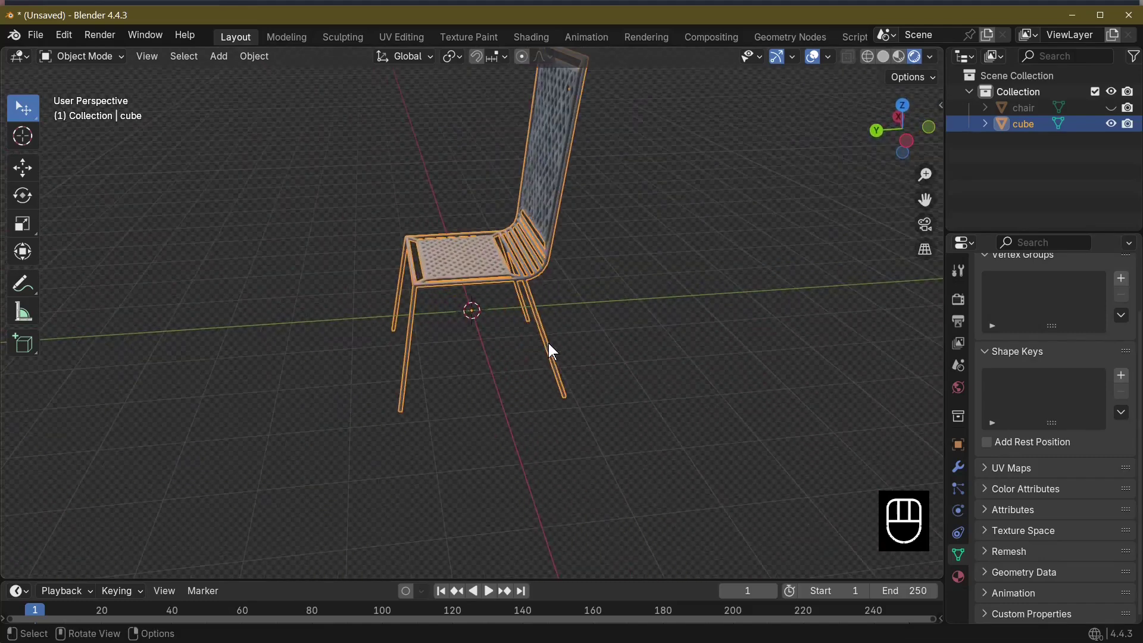
scroll(549, 343, "down", 3)
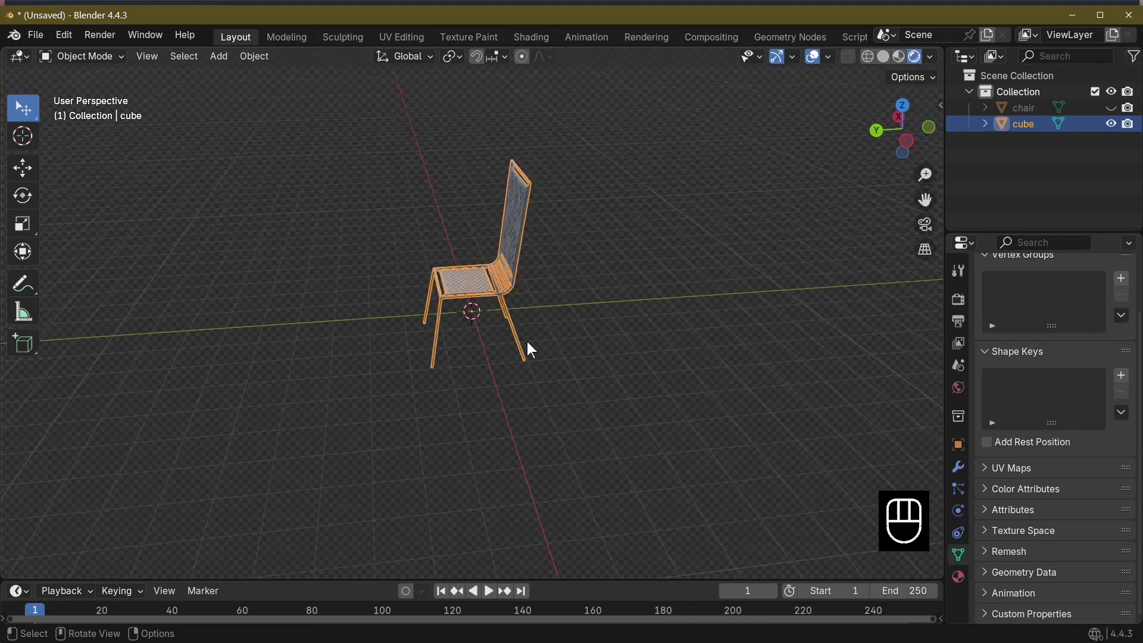
middle_click_drag(650, 362, 723, 344)
scroll(646, 416, "up", 2)
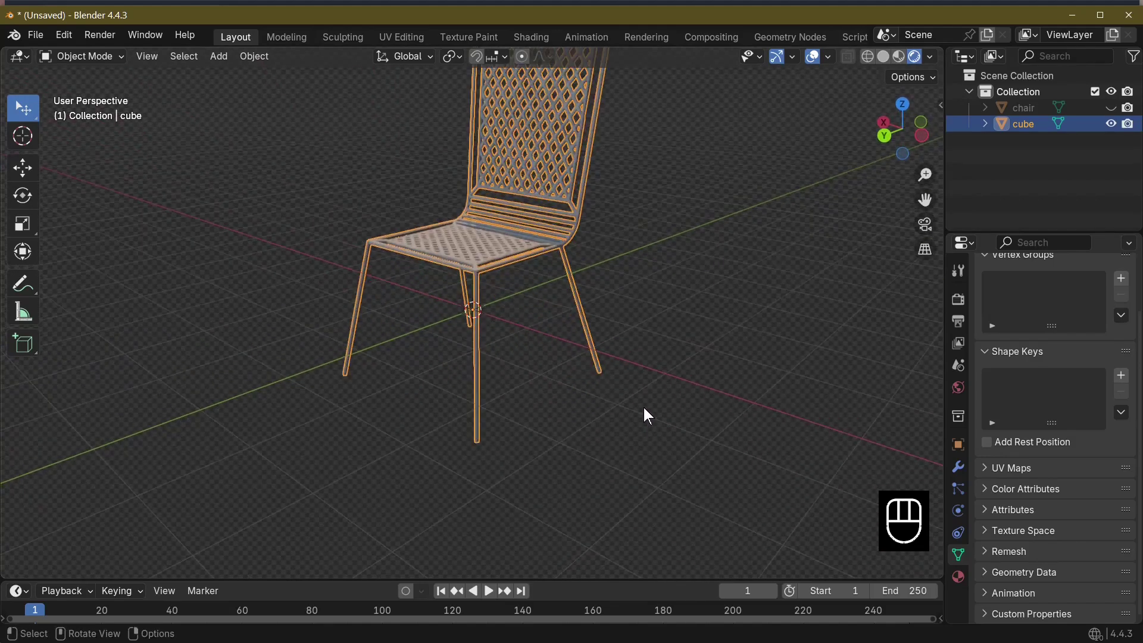
scroll(649, 414, "down", 2)
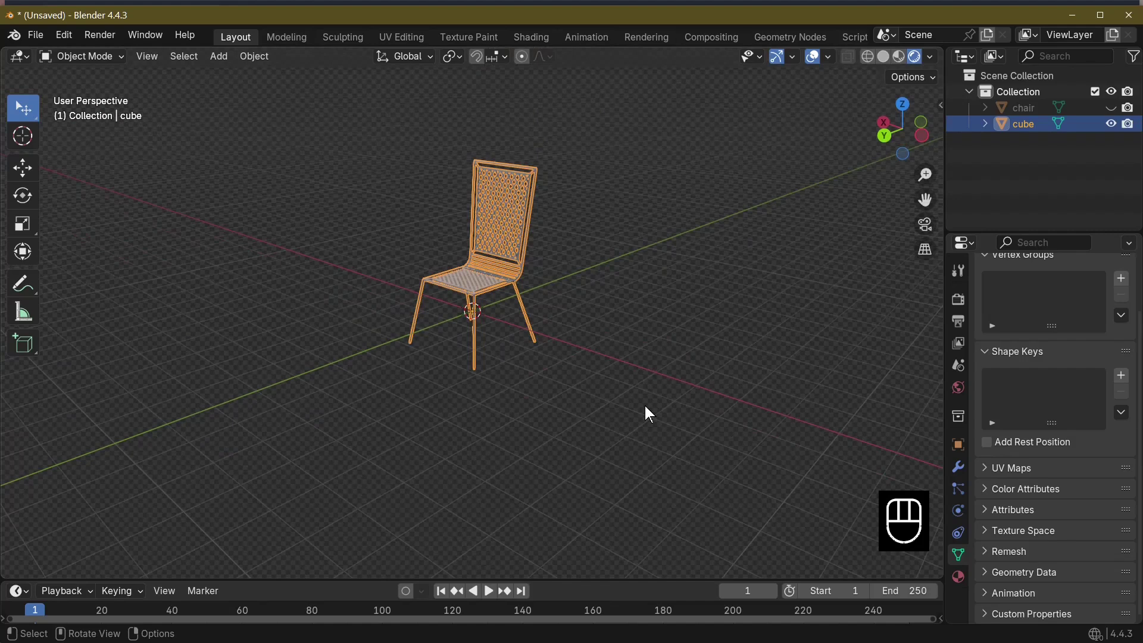